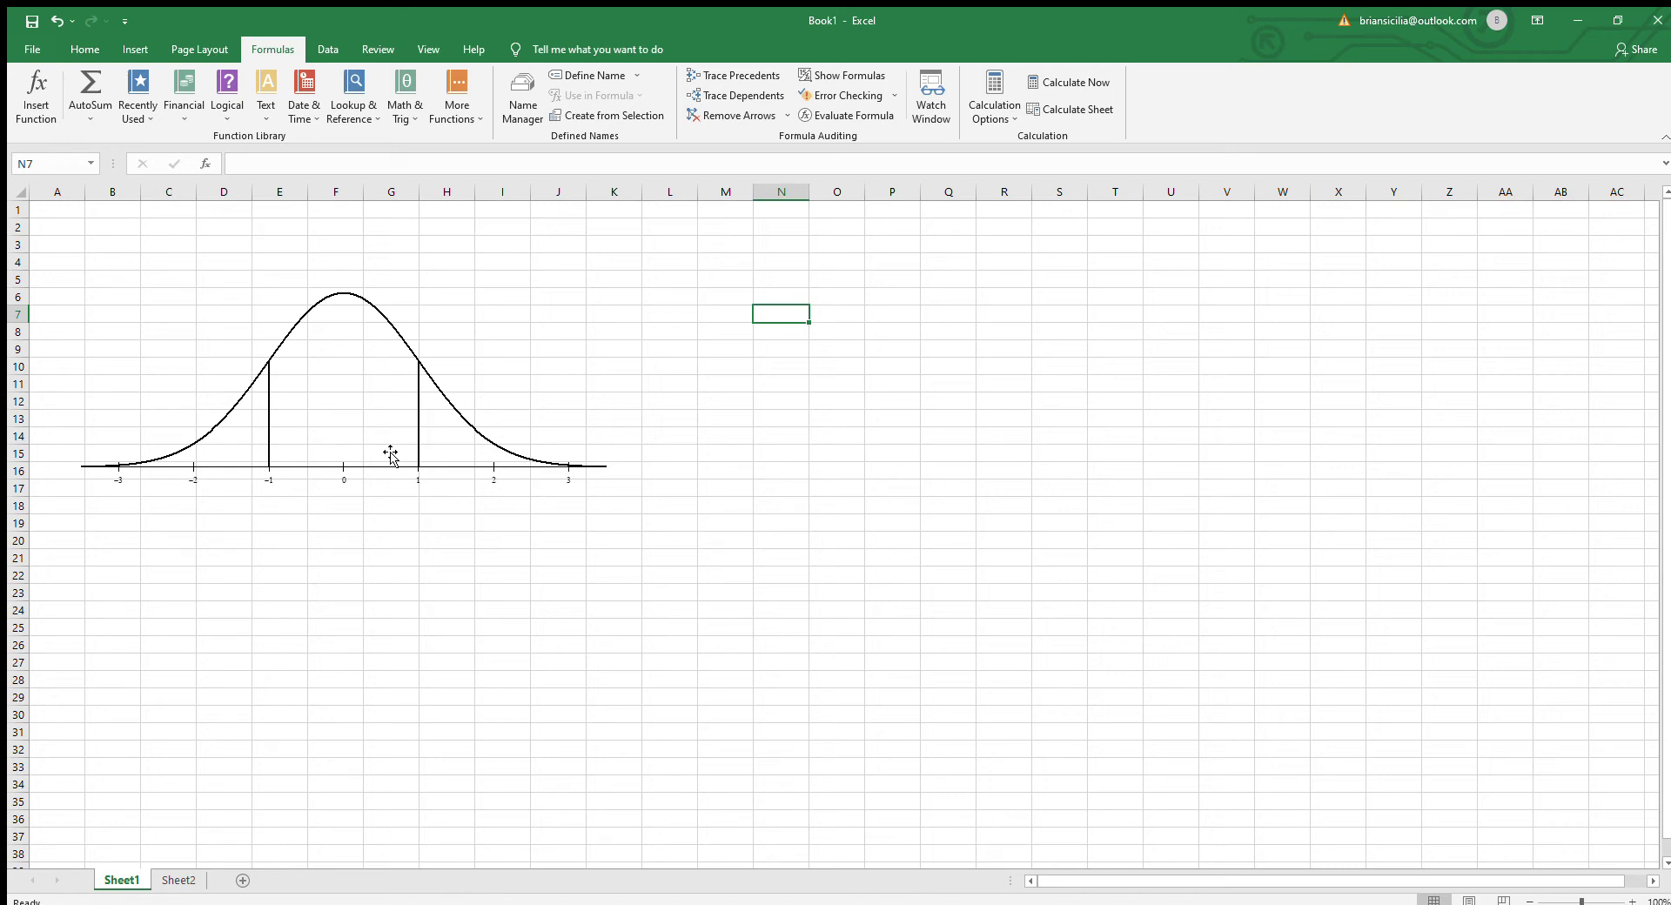
{"action": "key", "text": "Left"}
{"action": "key", "text": "Left"}
{"action": "key", "text": "Left"}
{"action": "key", "text": "Down"}
{"action": "key", "text": "Right"}
{"action": "key", "text": "Right"}
{"action": "key", "text": "Down"}
{"action": "key", "text": "Down"}
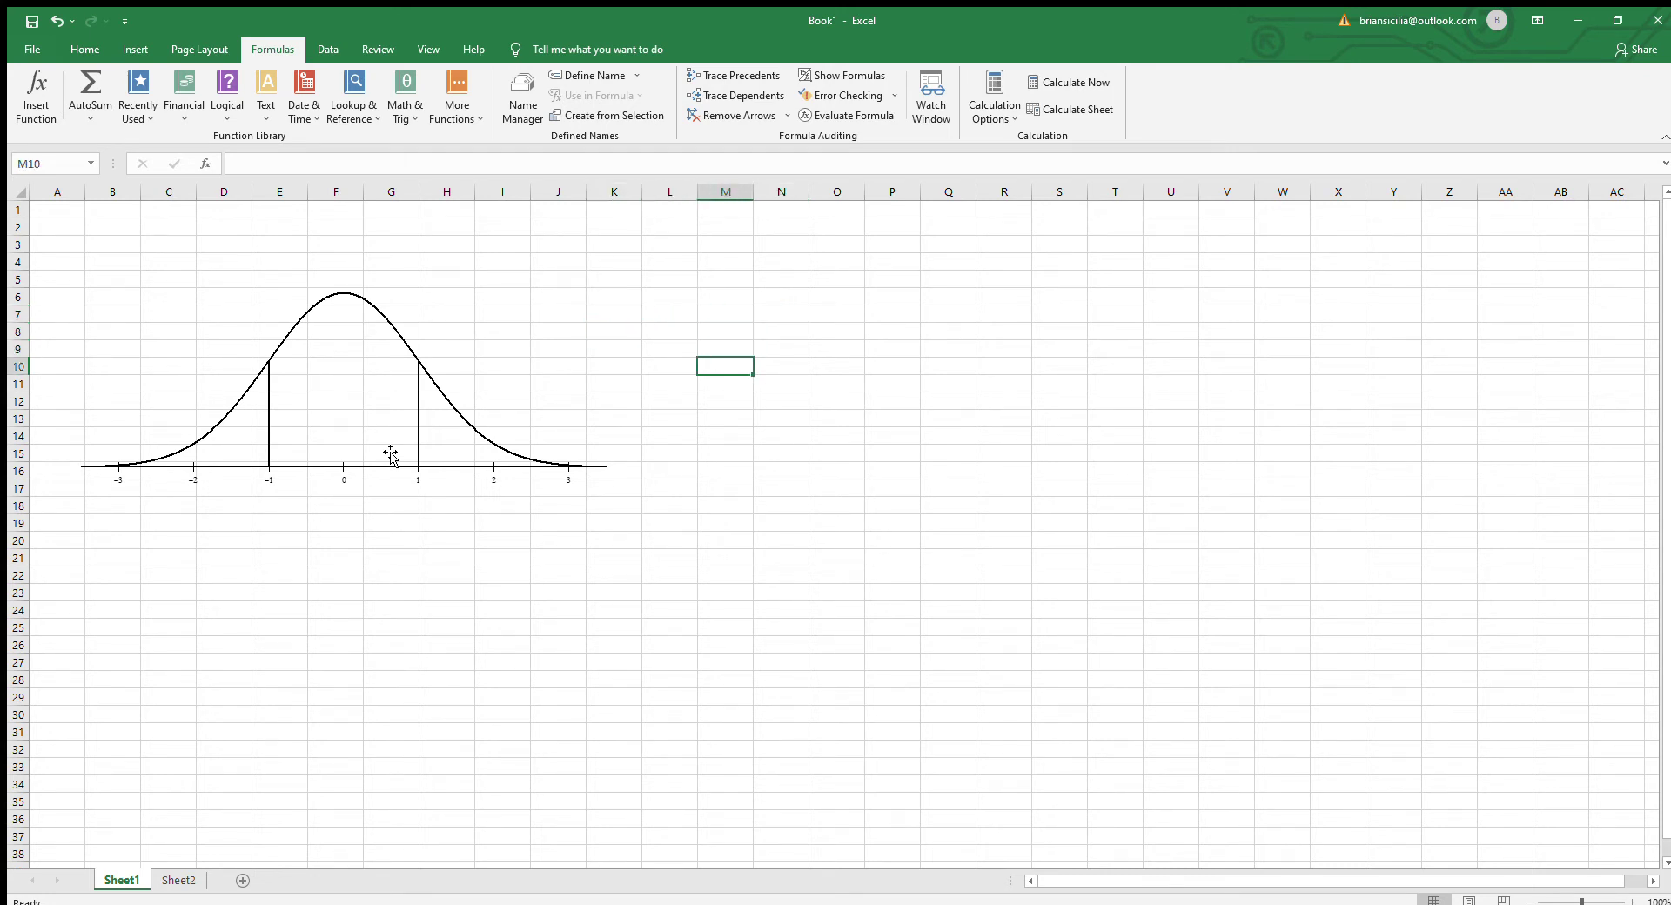
{"action": "key", "text": "Left"}
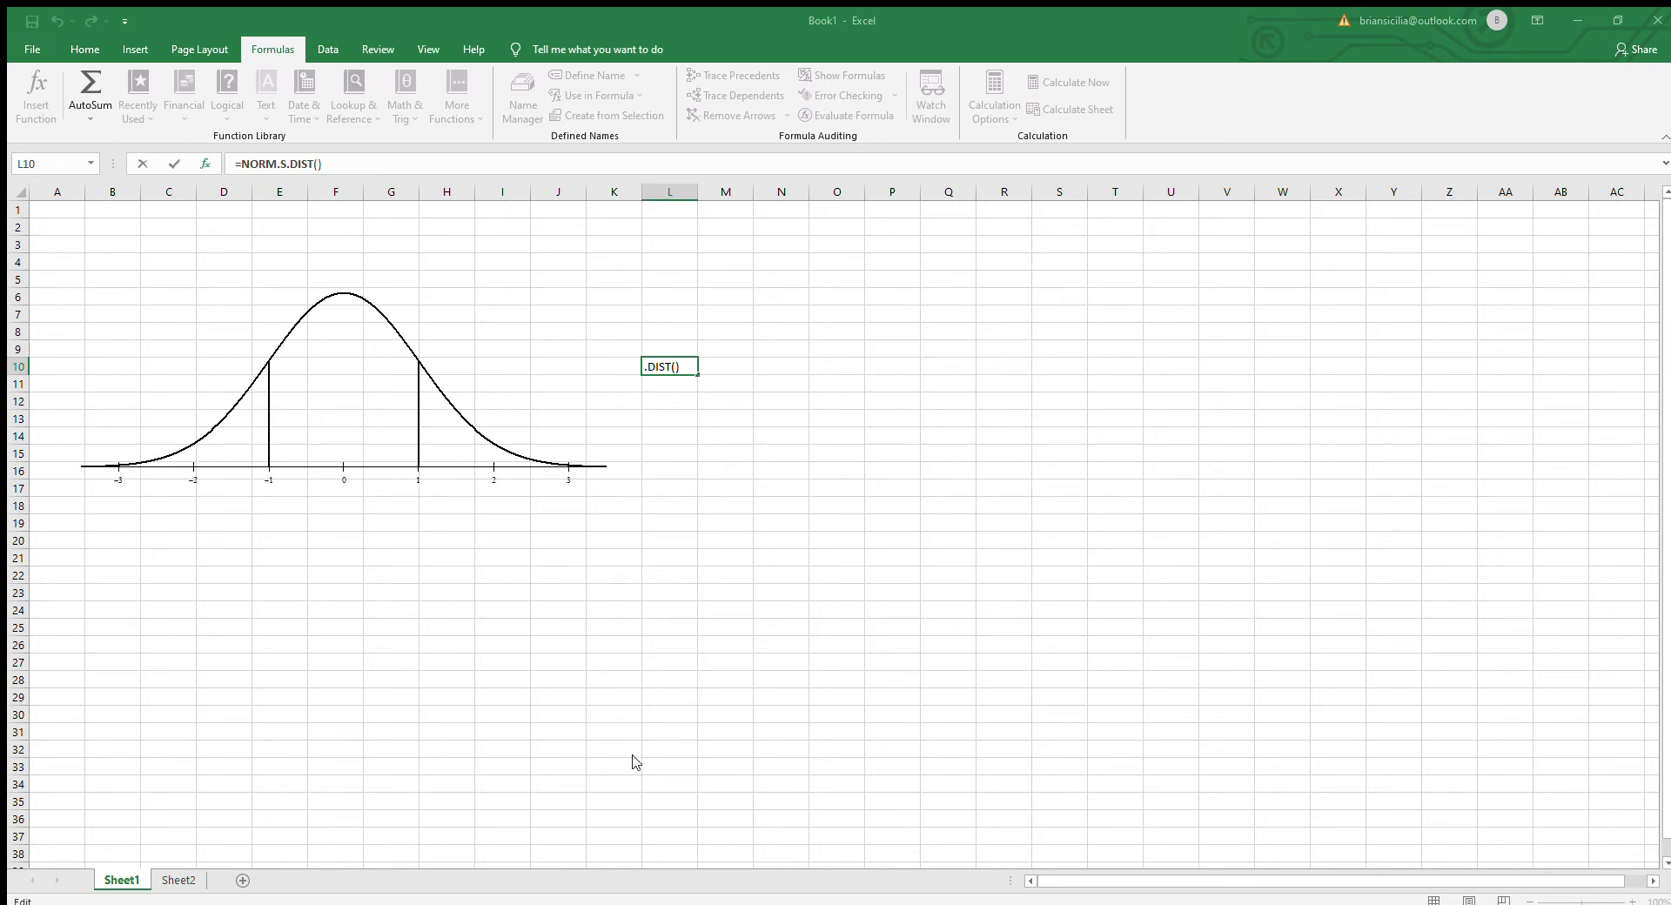
{"action": "key", "text": "Escape"}
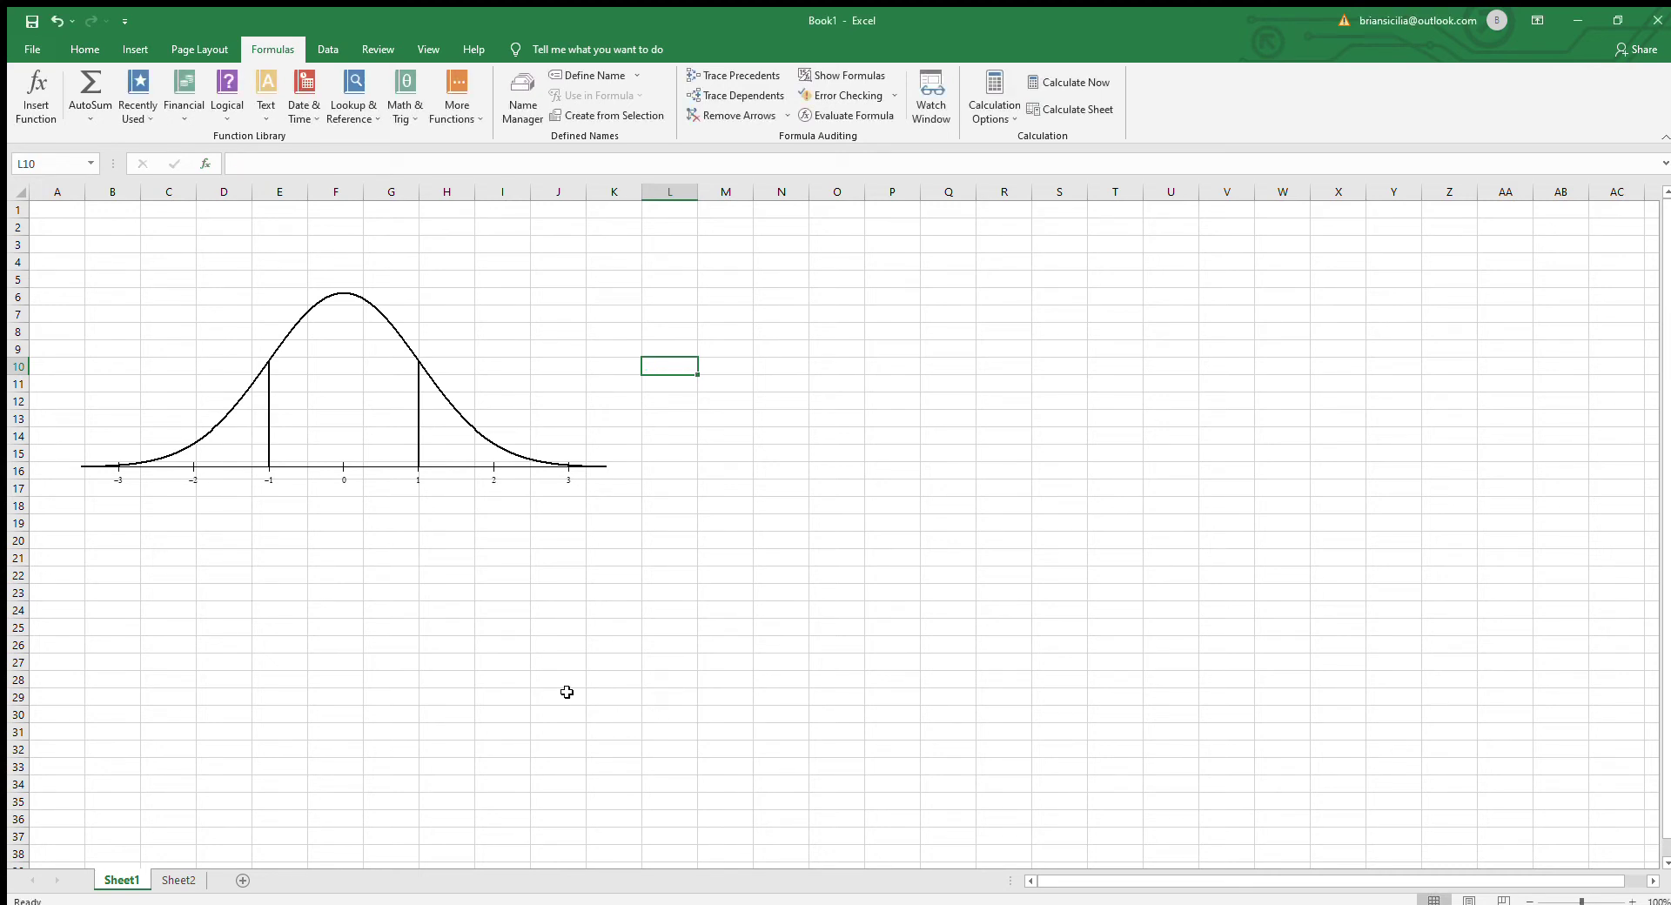
Step: Label cell D23 on Sheet2 with the probability statement P(z<0.25)
{"action": "left_click", "coordinate": [170, 881]}
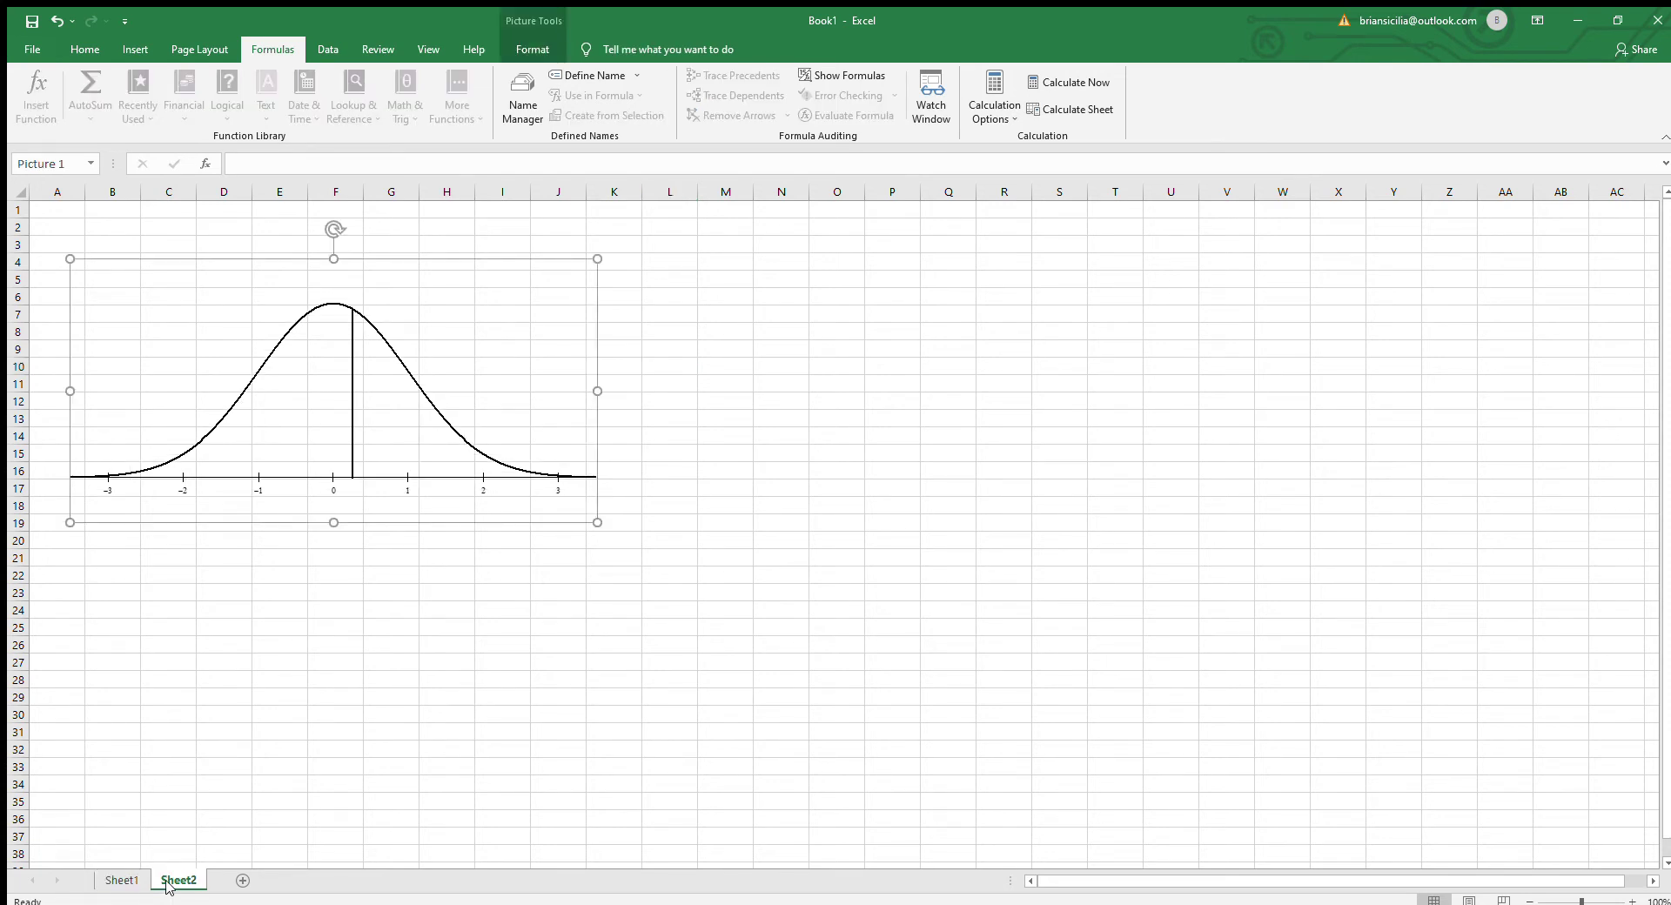
{"action": "left_click", "coordinate": [319, 661]}
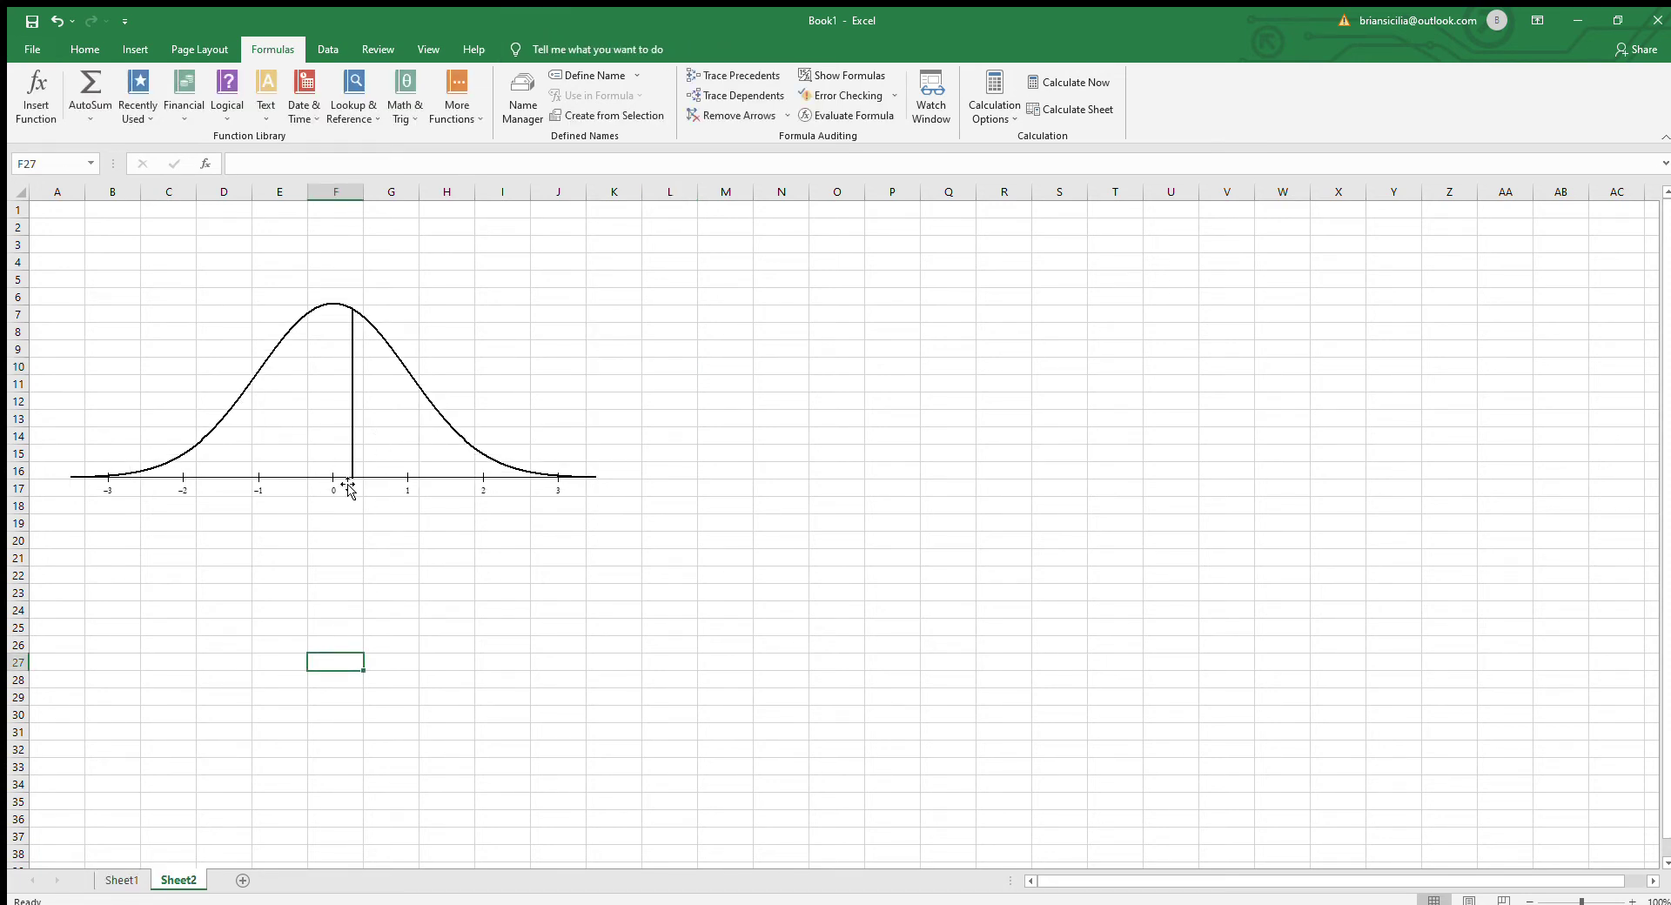
{"action": "left_click", "coordinate": [347, 276]}
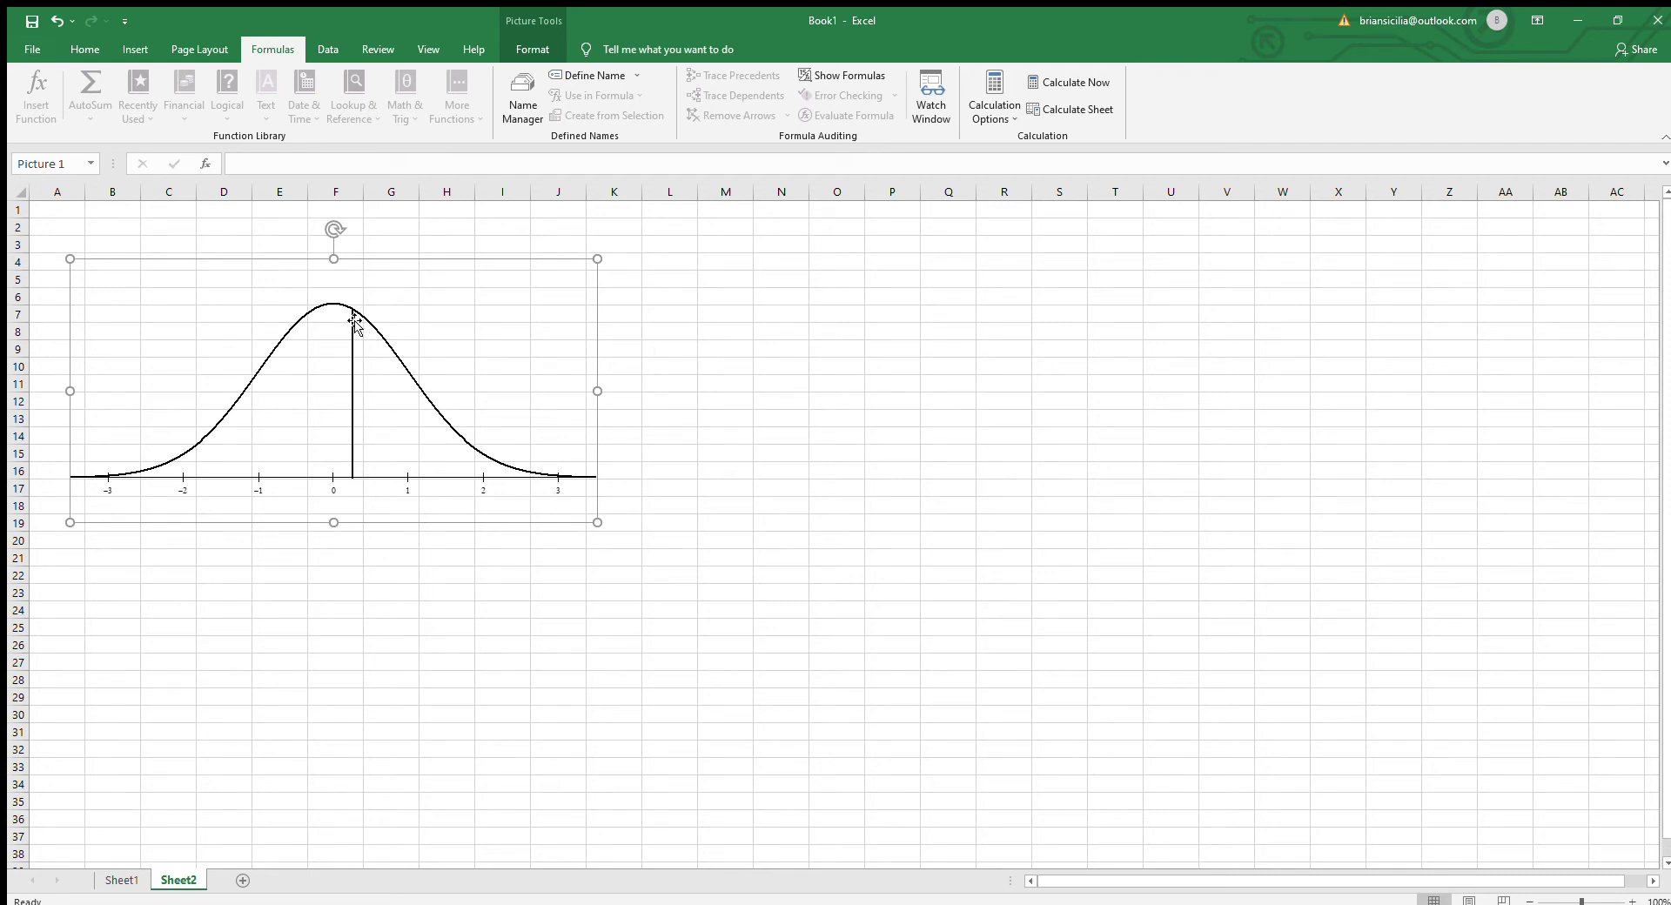
{"action": "left_click", "coordinate": [236, 590]}
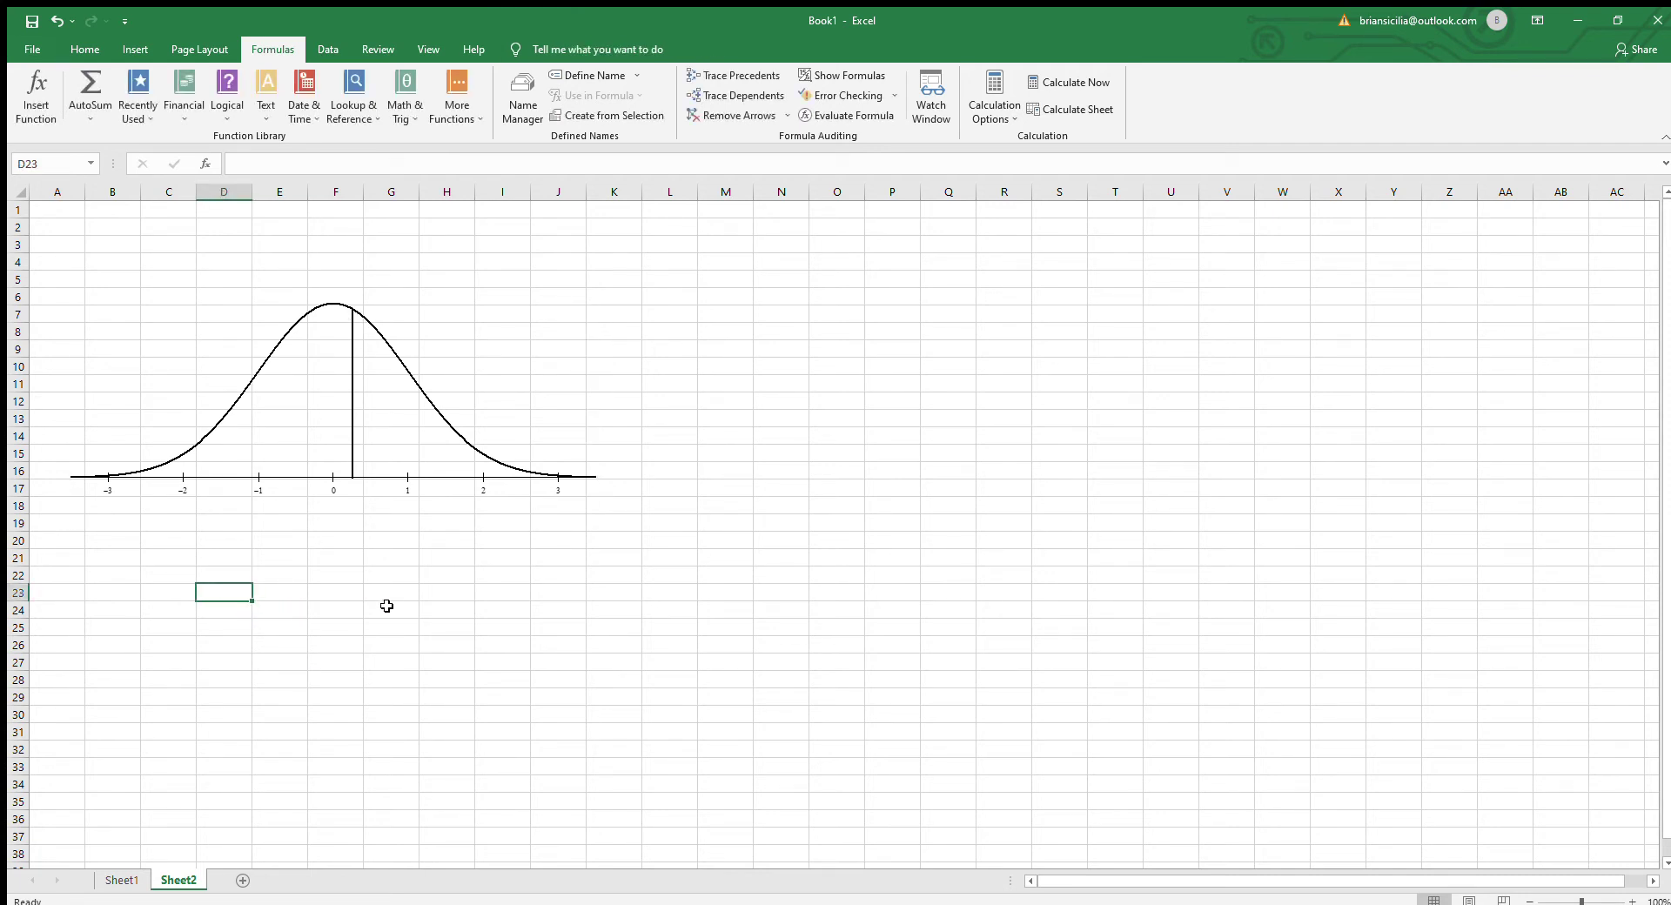
{"action": "type", "text": "P("}
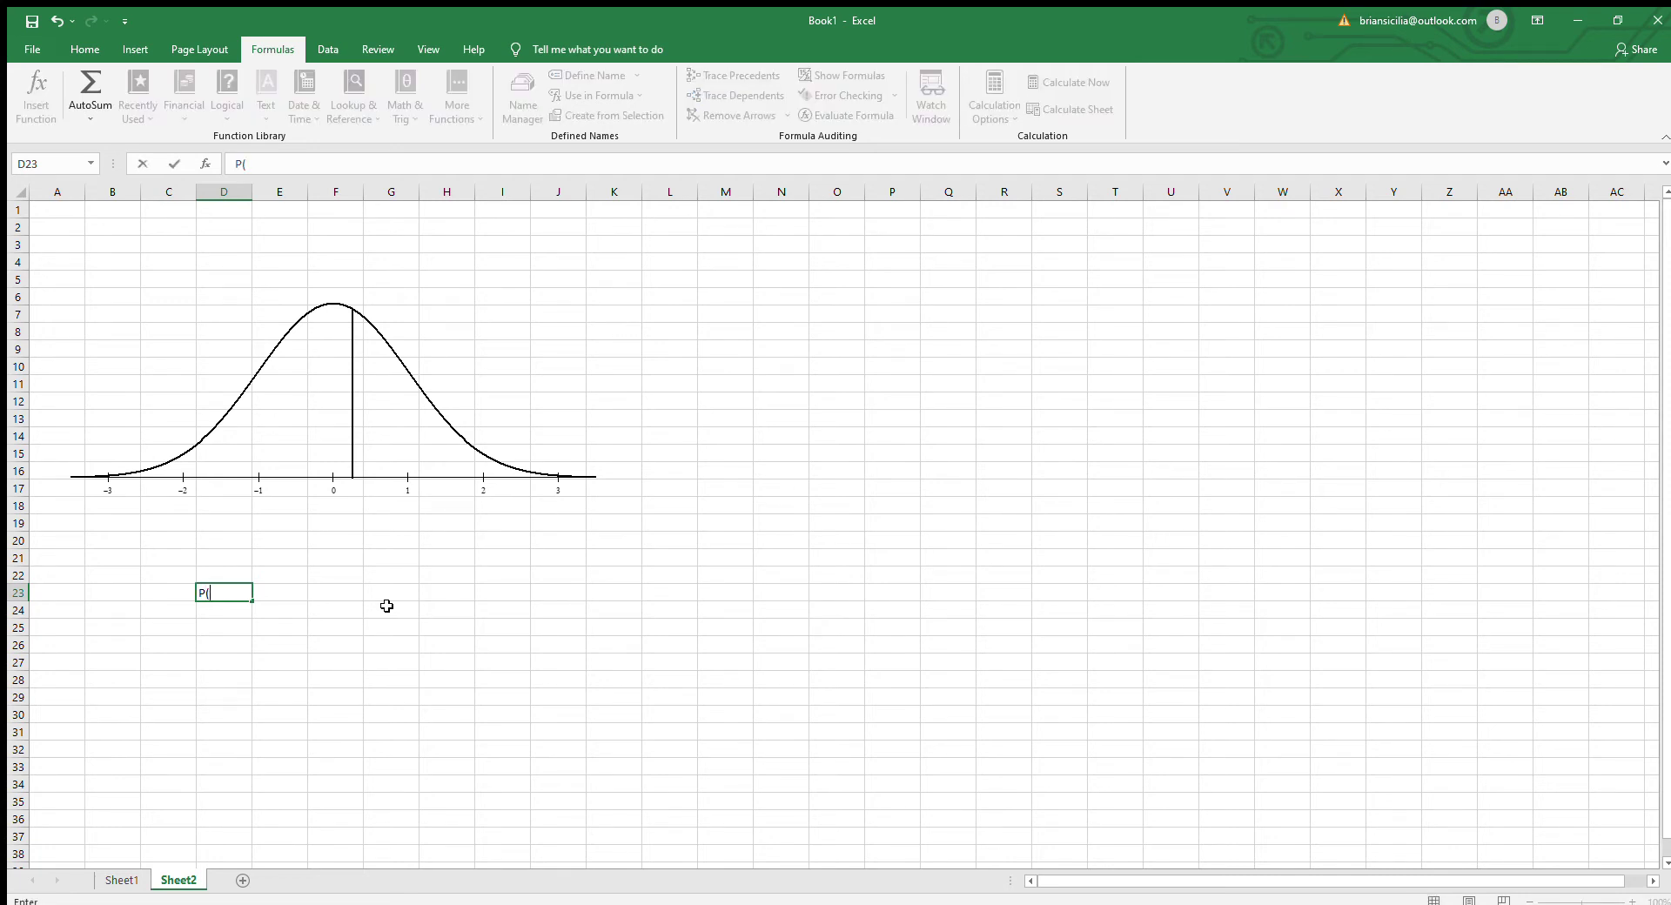
{"action": "type", "text": "z<0.25)"}
{"action": "key", "text": "Return"}
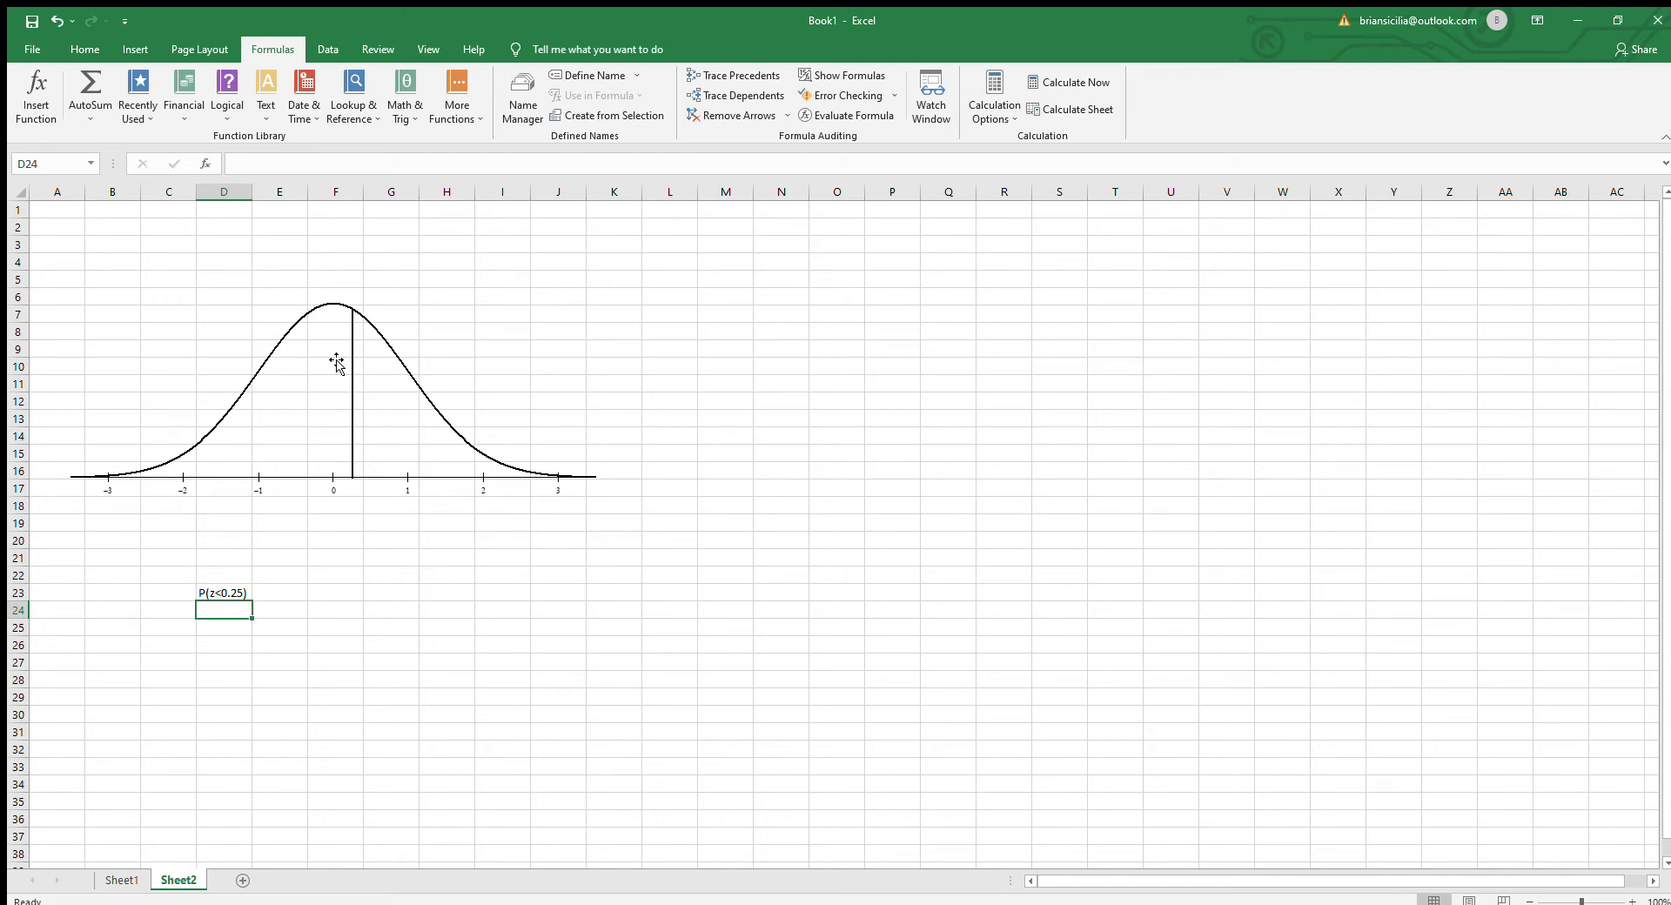
Step: Calculate the cumulative probability in cell E23 of Sheet2 with =NORM.S.DIST(0.25,TRUE)
{"action": "left_click", "coordinate": [120, 879]}
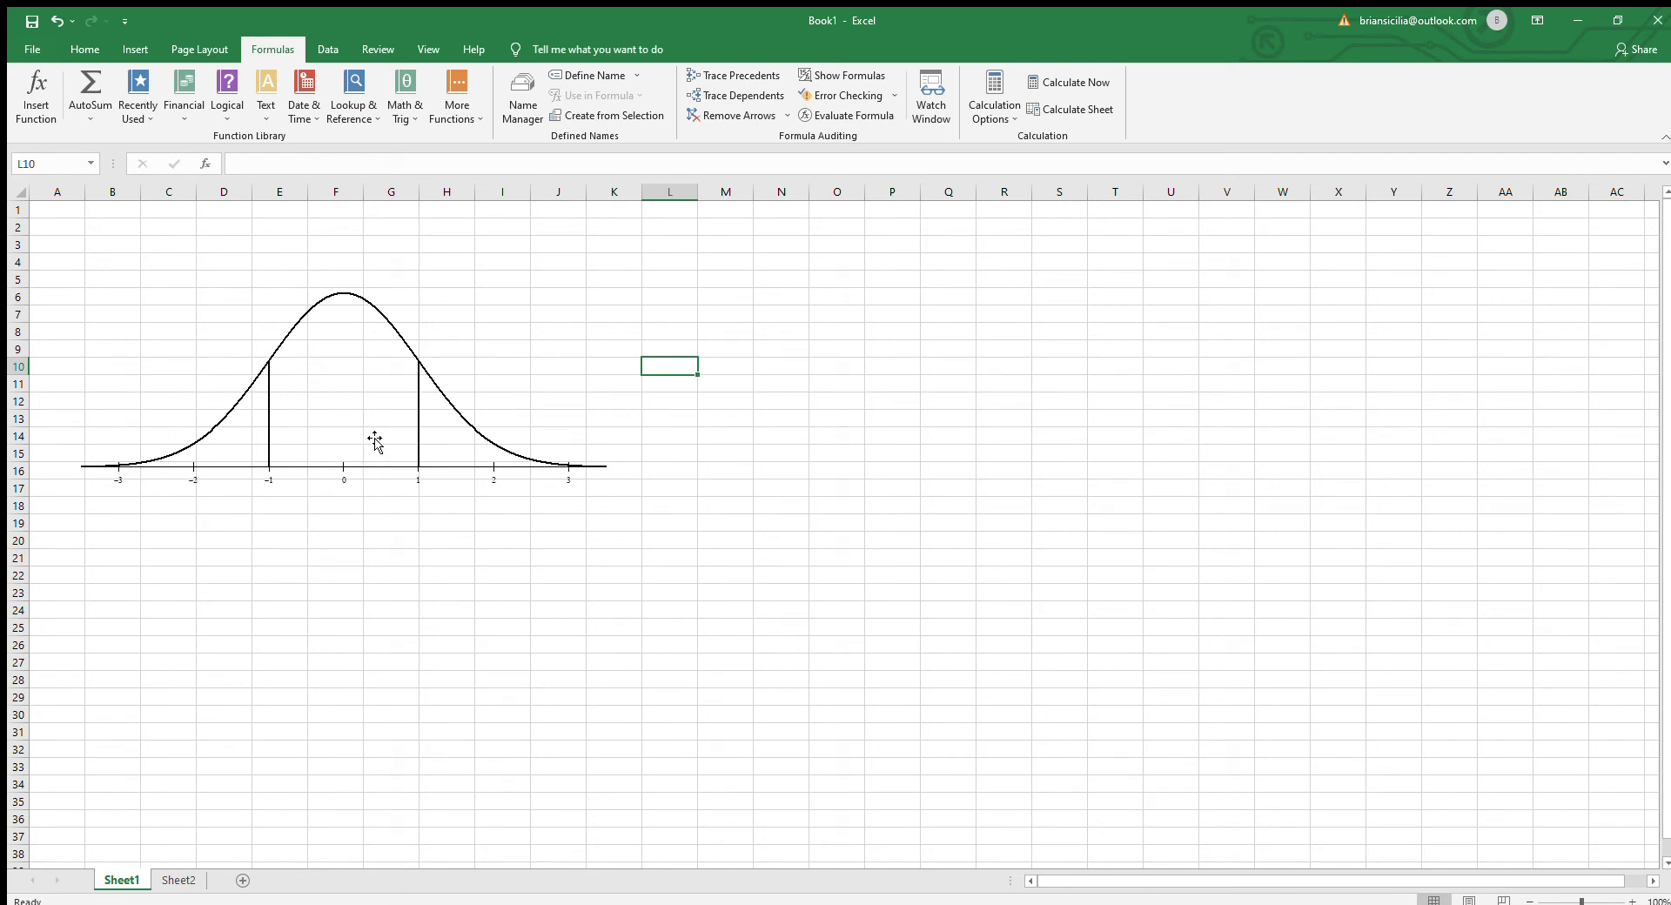
{"action": "left_click", "coordinate": [179, 879]}
{"action": "left_click", "coordinate": [273, 592]}
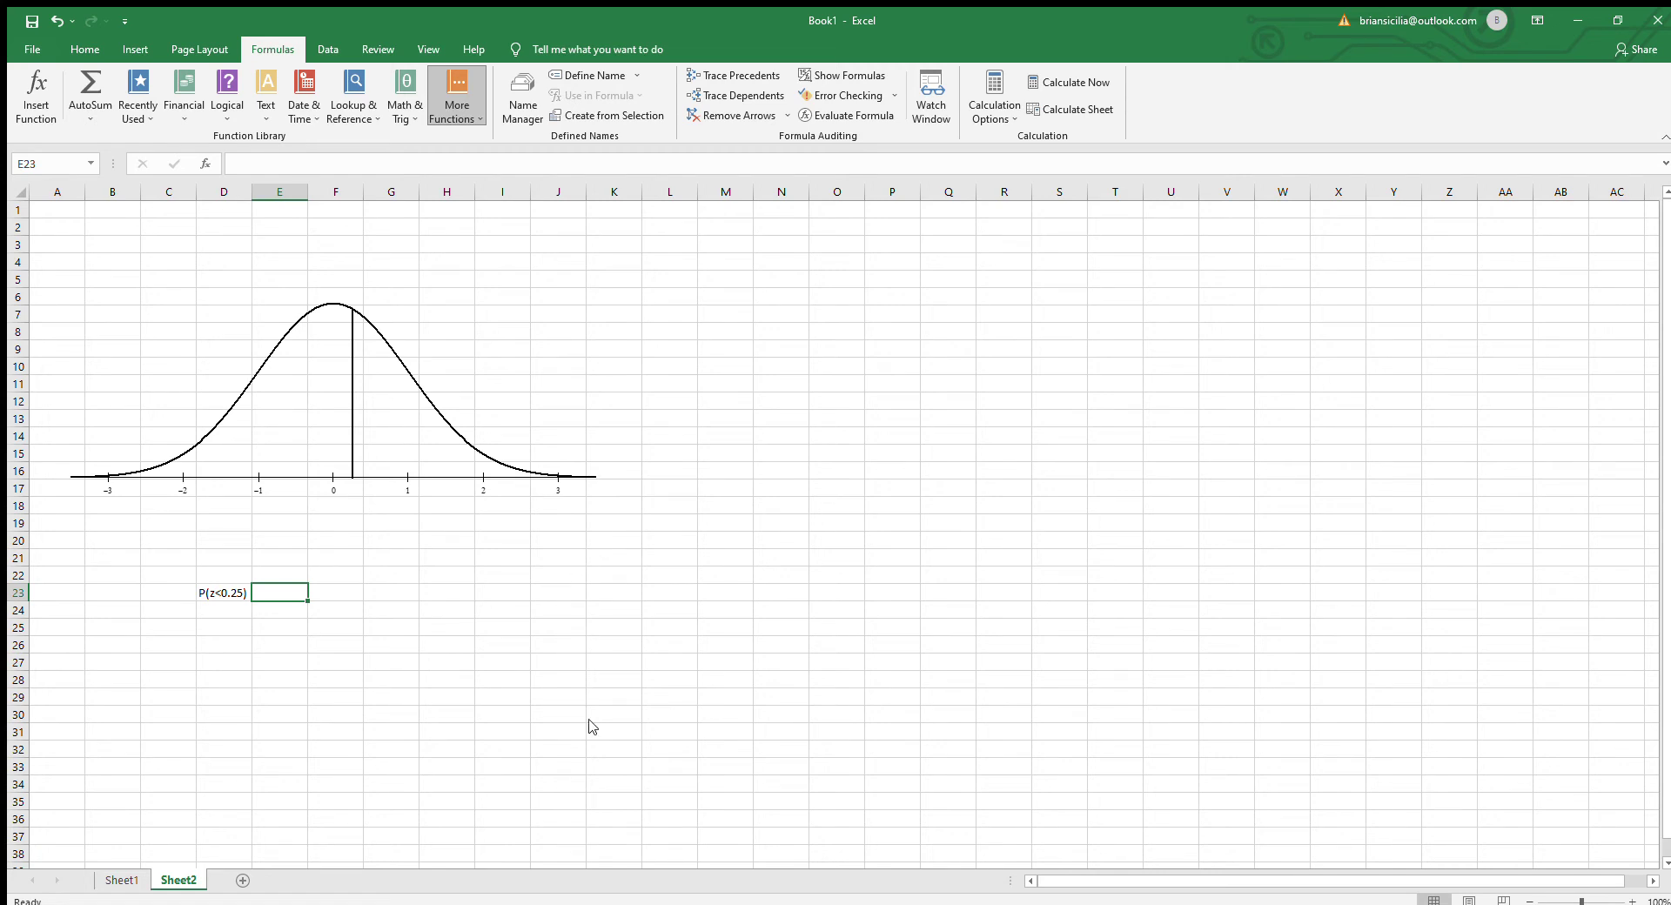
{"action": "left_click", "coordinate": [617, 578]}
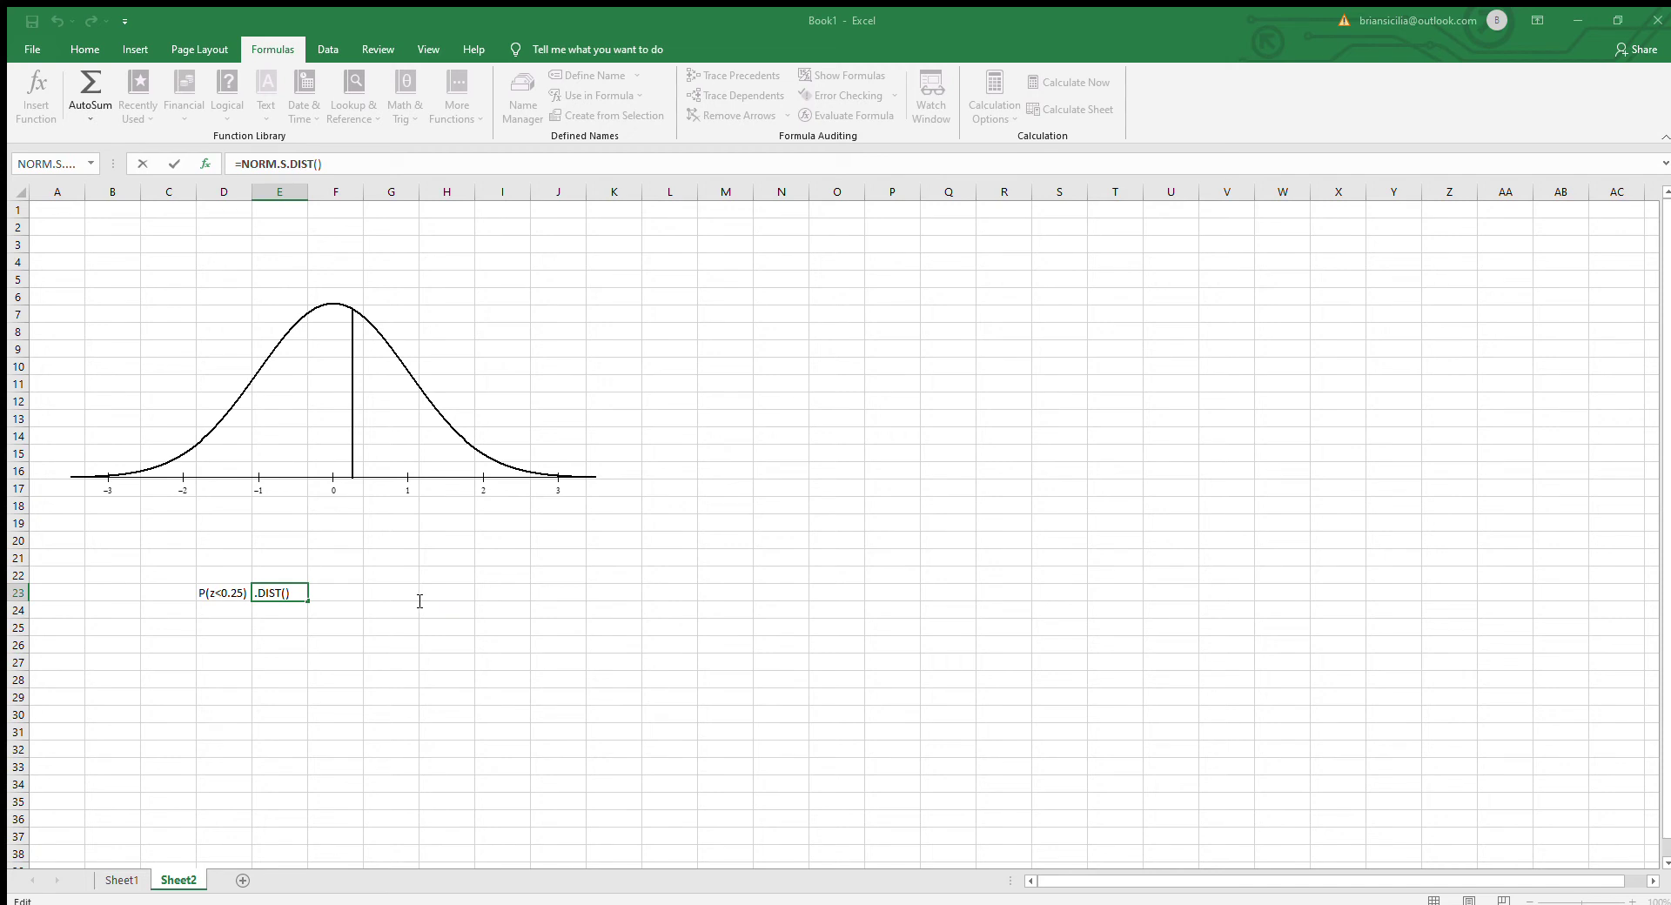
{"action": "type", "text": "0.25"}
{"action": "type", "text": ",TRUE"}
{"action": "key", "text": "ctrl+Return"}
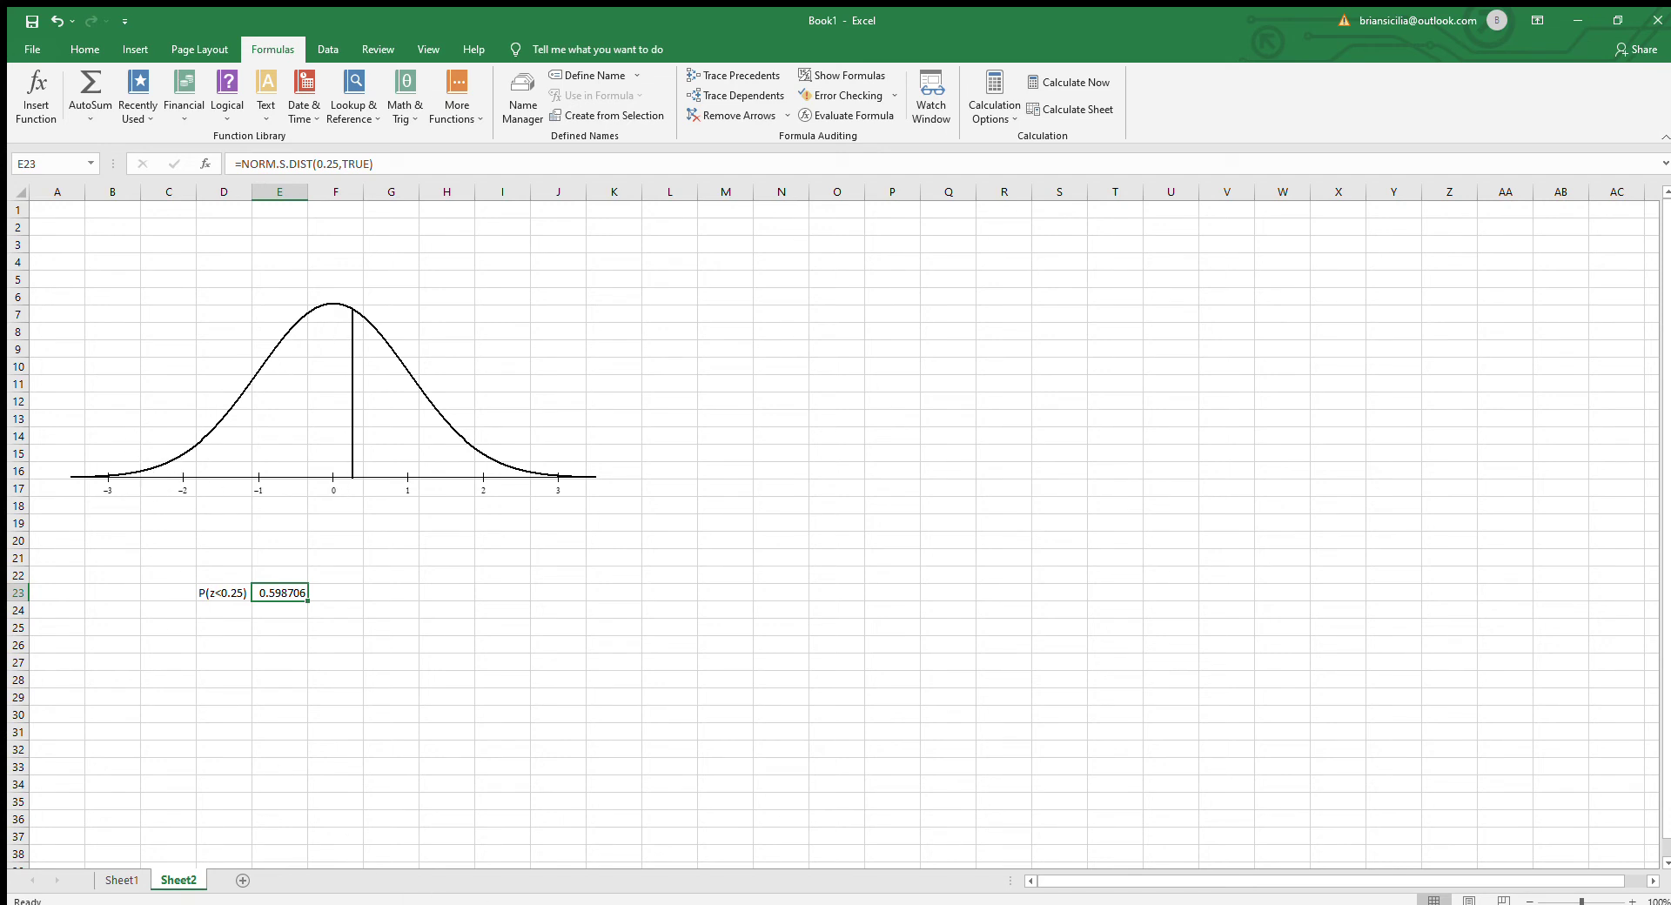
Step: Label cell D21 on Sheet1 with the probability statement P(-1<z<1)
{"action": "left_click", "coordinate": [121, 877]}
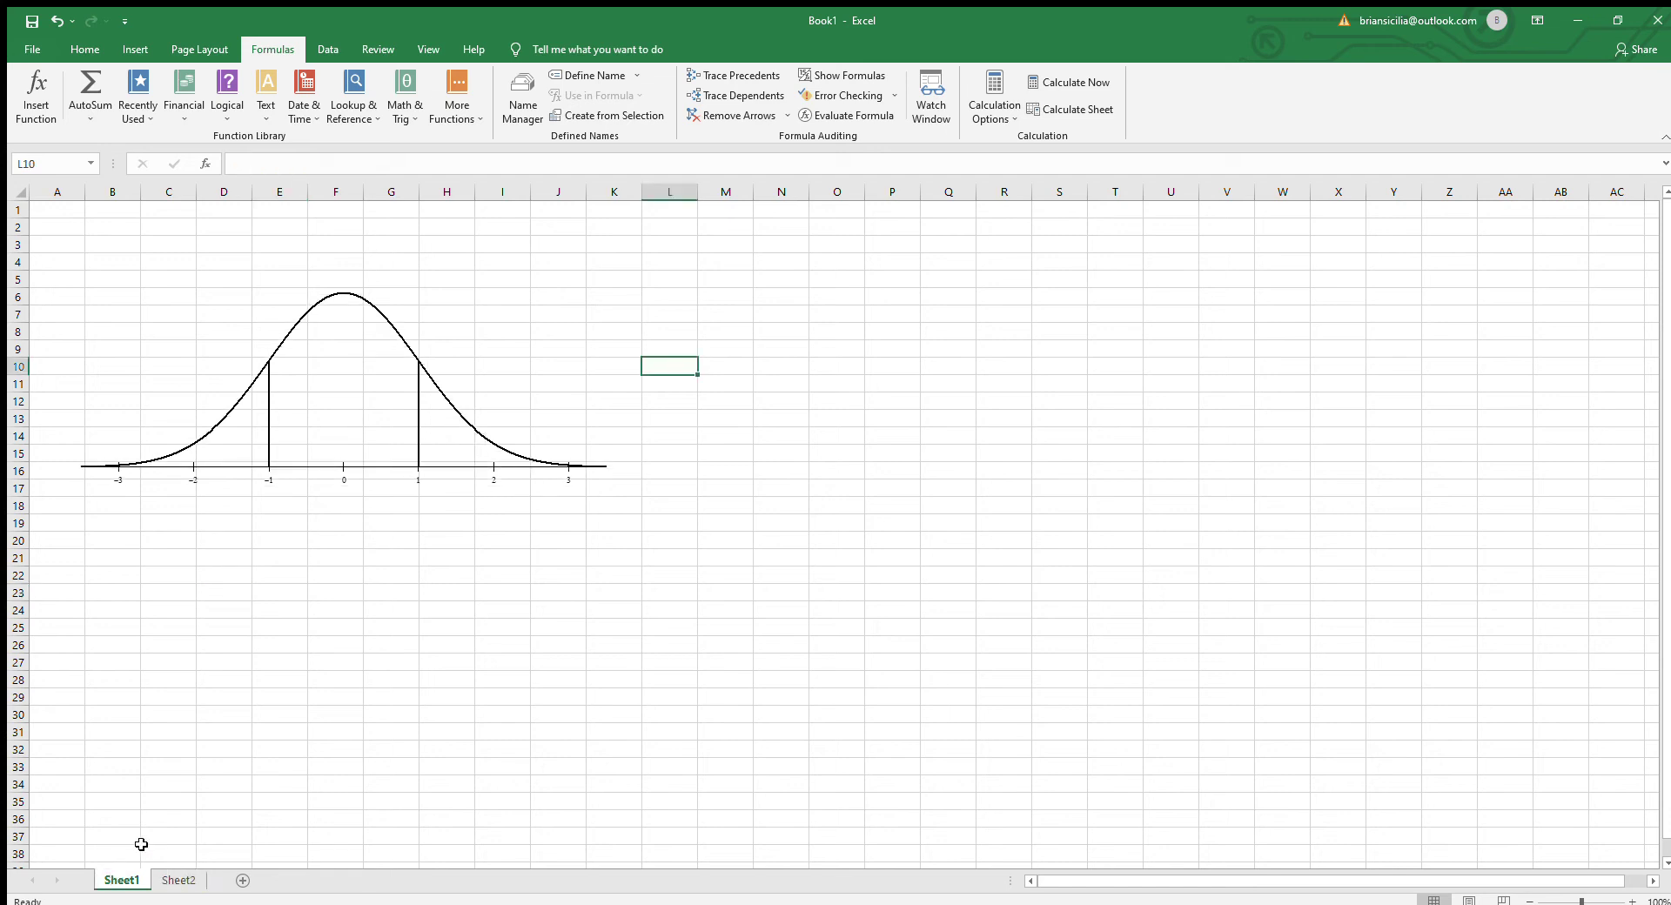
{"action": "left_click", "coordinate": [239, 554]}
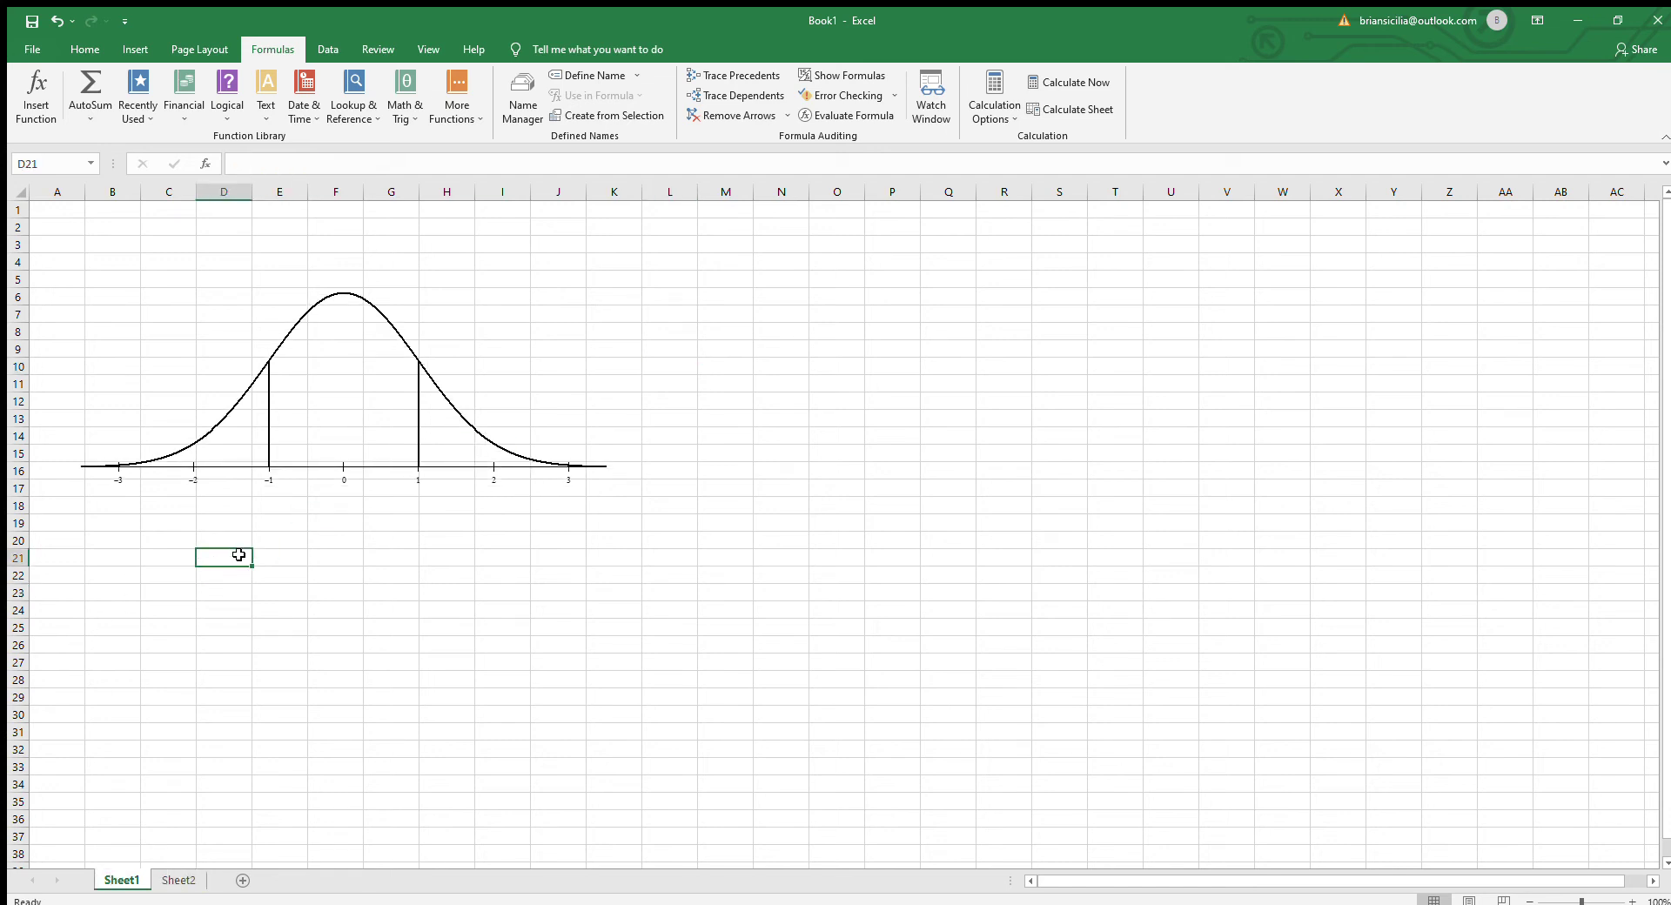
{"action": "type", "text": "P("}
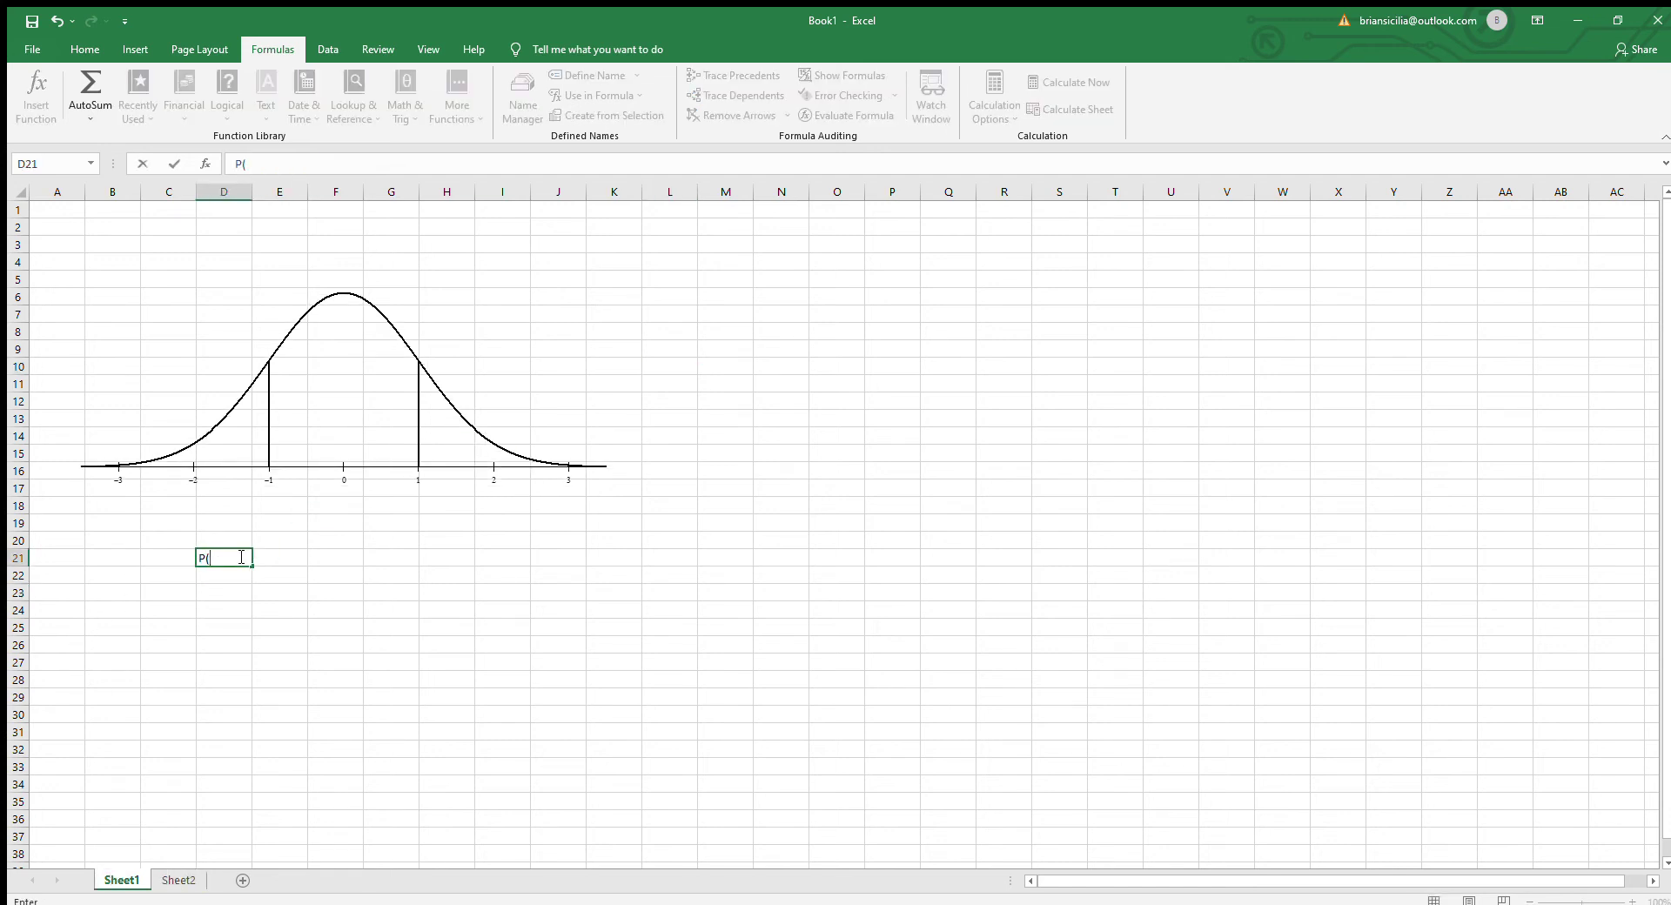
{"action": "type", "text": "-1<z<1)"}
{"action": "key", "text": "Tab"}
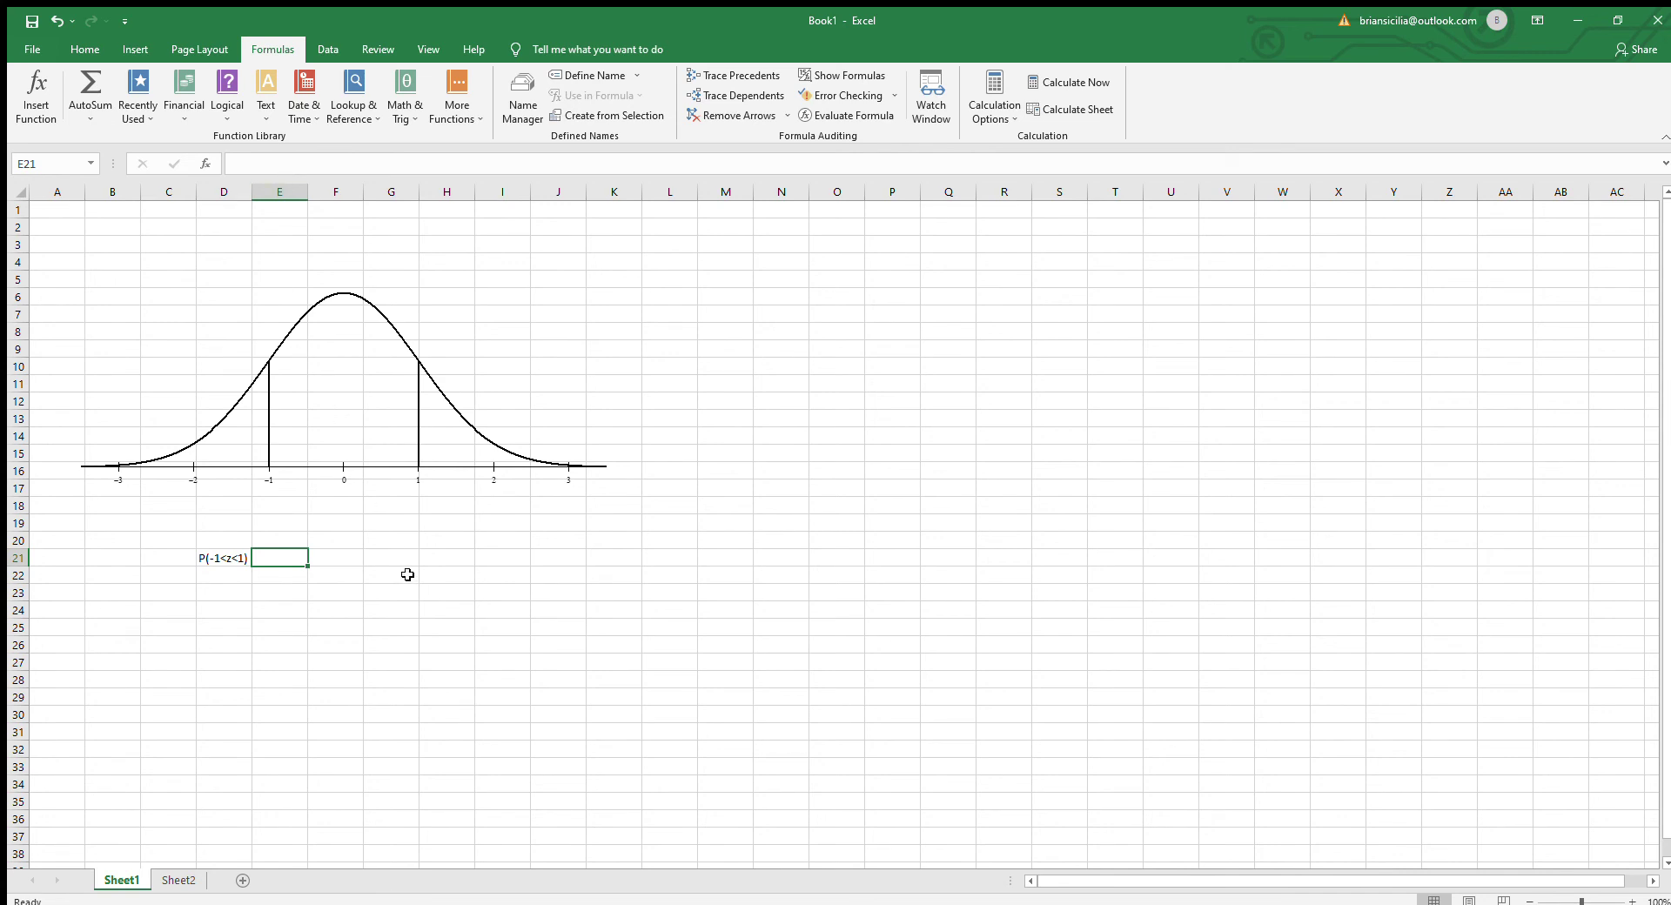
Step: Write the equivalent difference P(z<1) - P(z<-1) in cell D23 of Sheet1
{"action": "key", "text": "Down"}
{"action": "key", "text": "Left"}
{"action": "key", "text": "Down"}
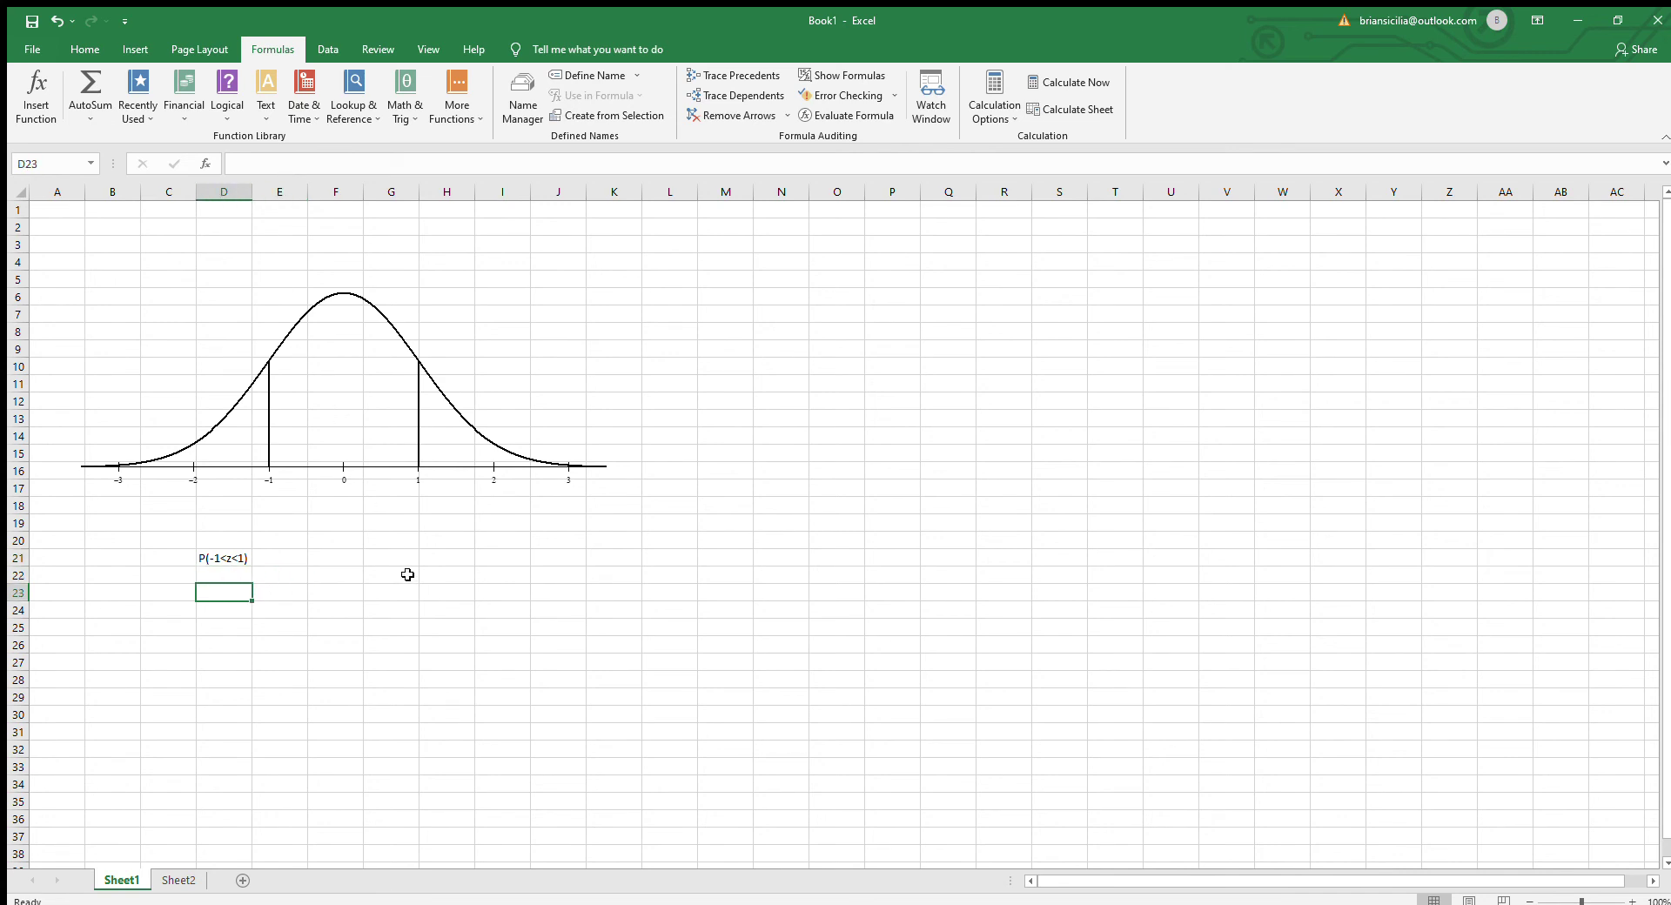
{"action": "type", "text": "P(z<1"}
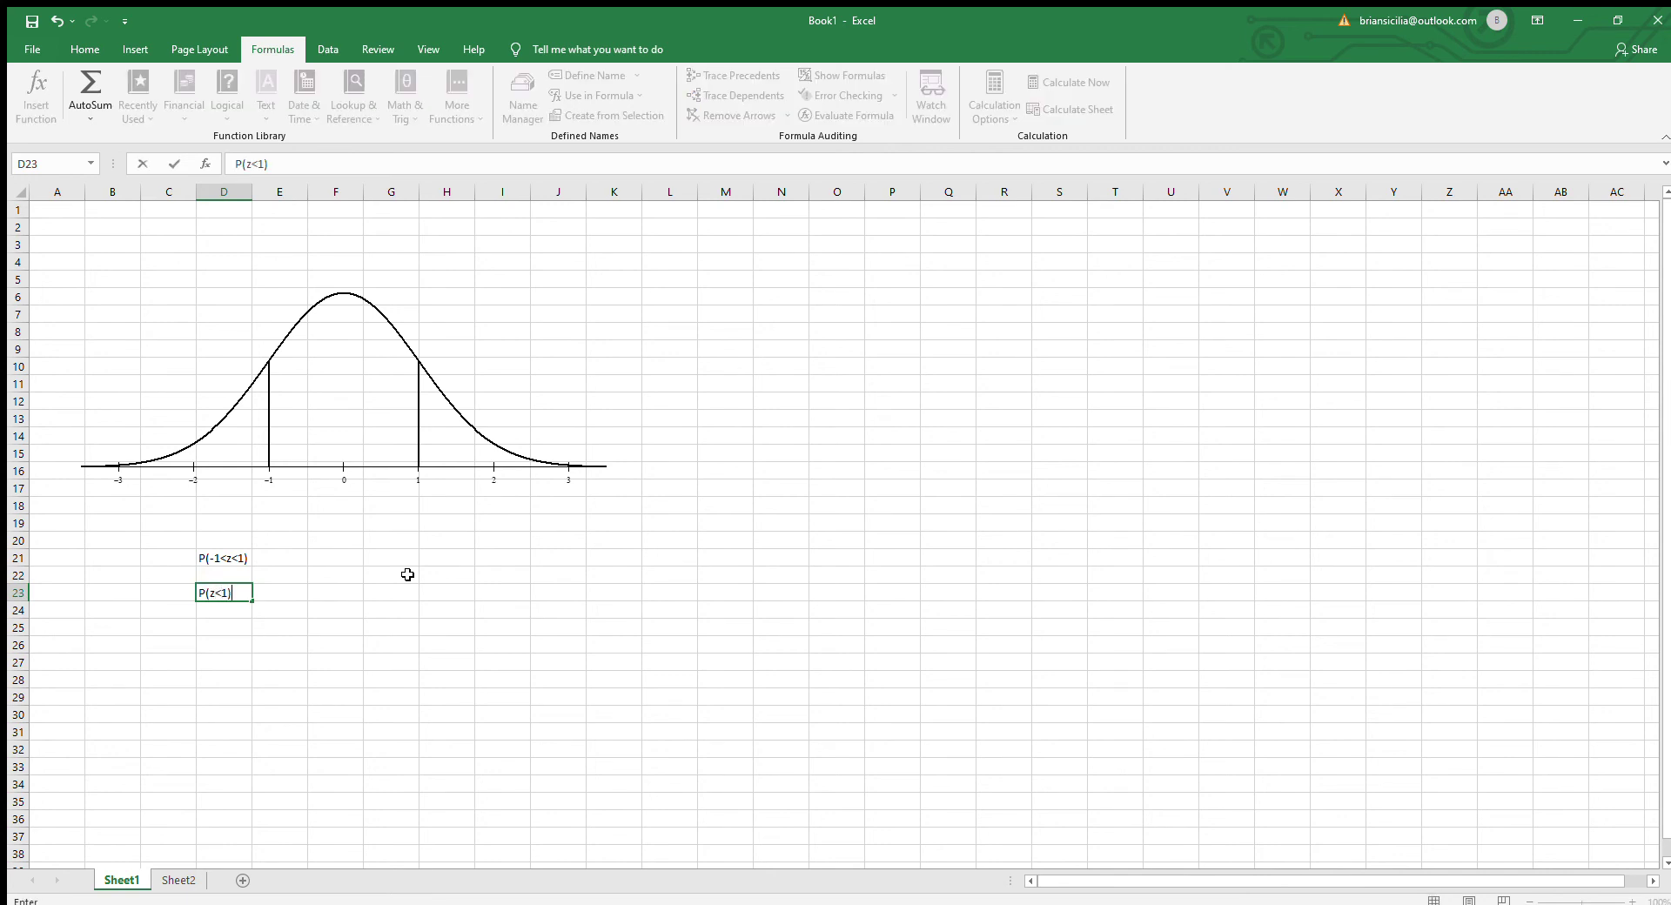
{"action": "type", "text": ") - P(z<-1)"}
{"action": "key", "text": "Tab"}
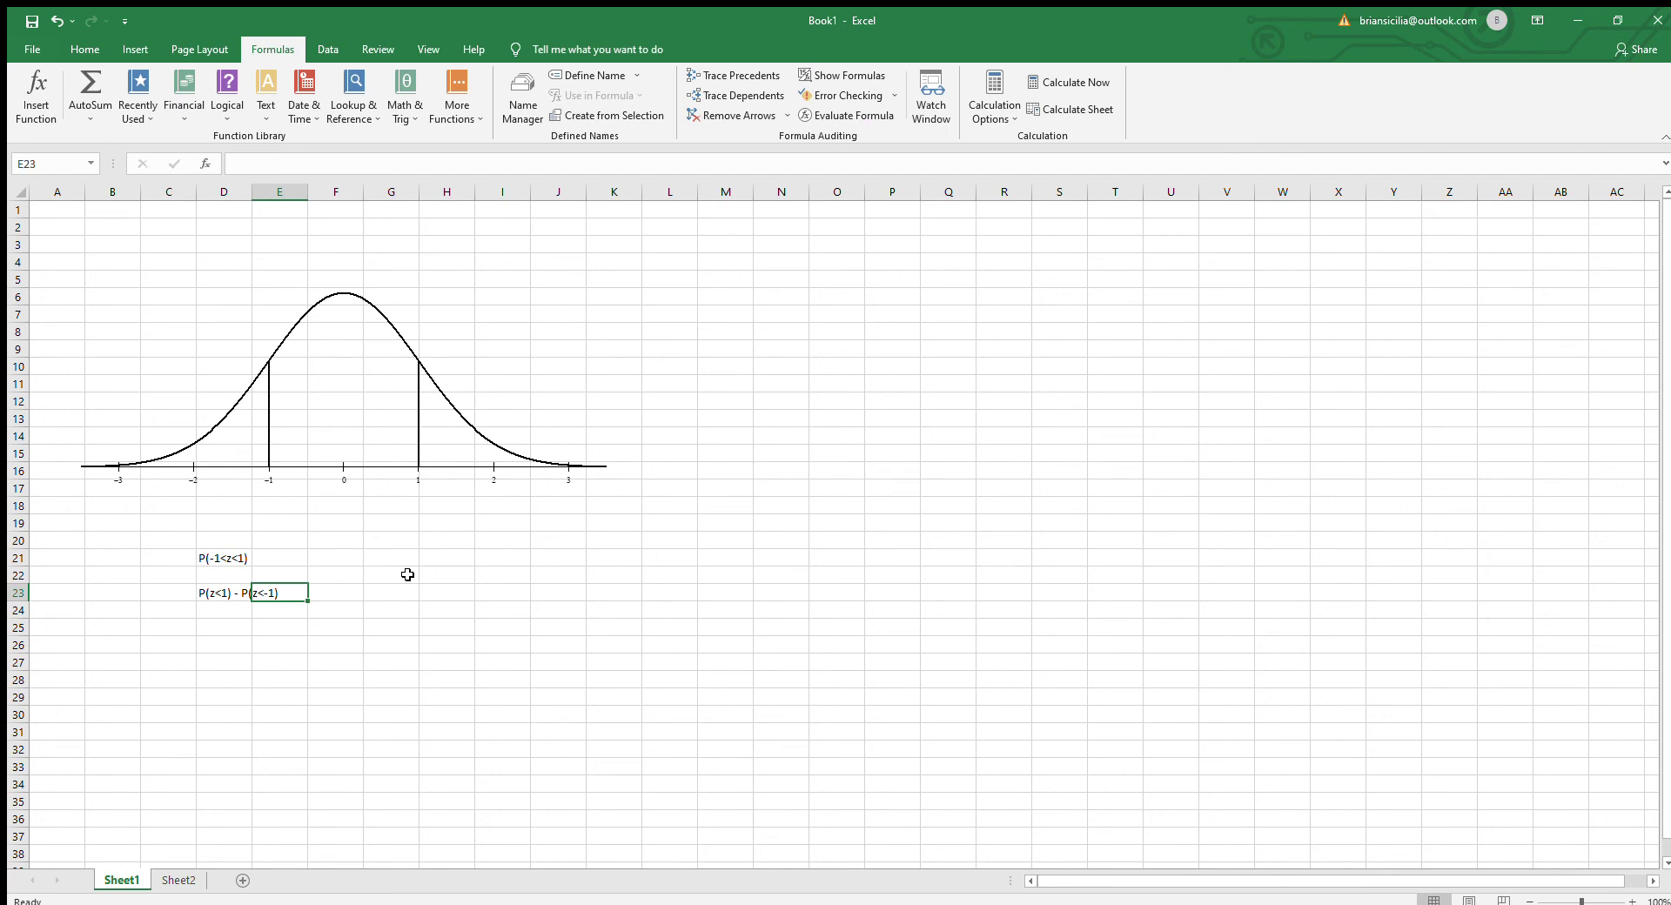
Step: Calculate the probability between the two z-scores in cell F23 with =NORM.S.DIST(1,TRUE)-NORM.S.DIST(-1,TRUE)
{"action": "key", "text": "Tab"}
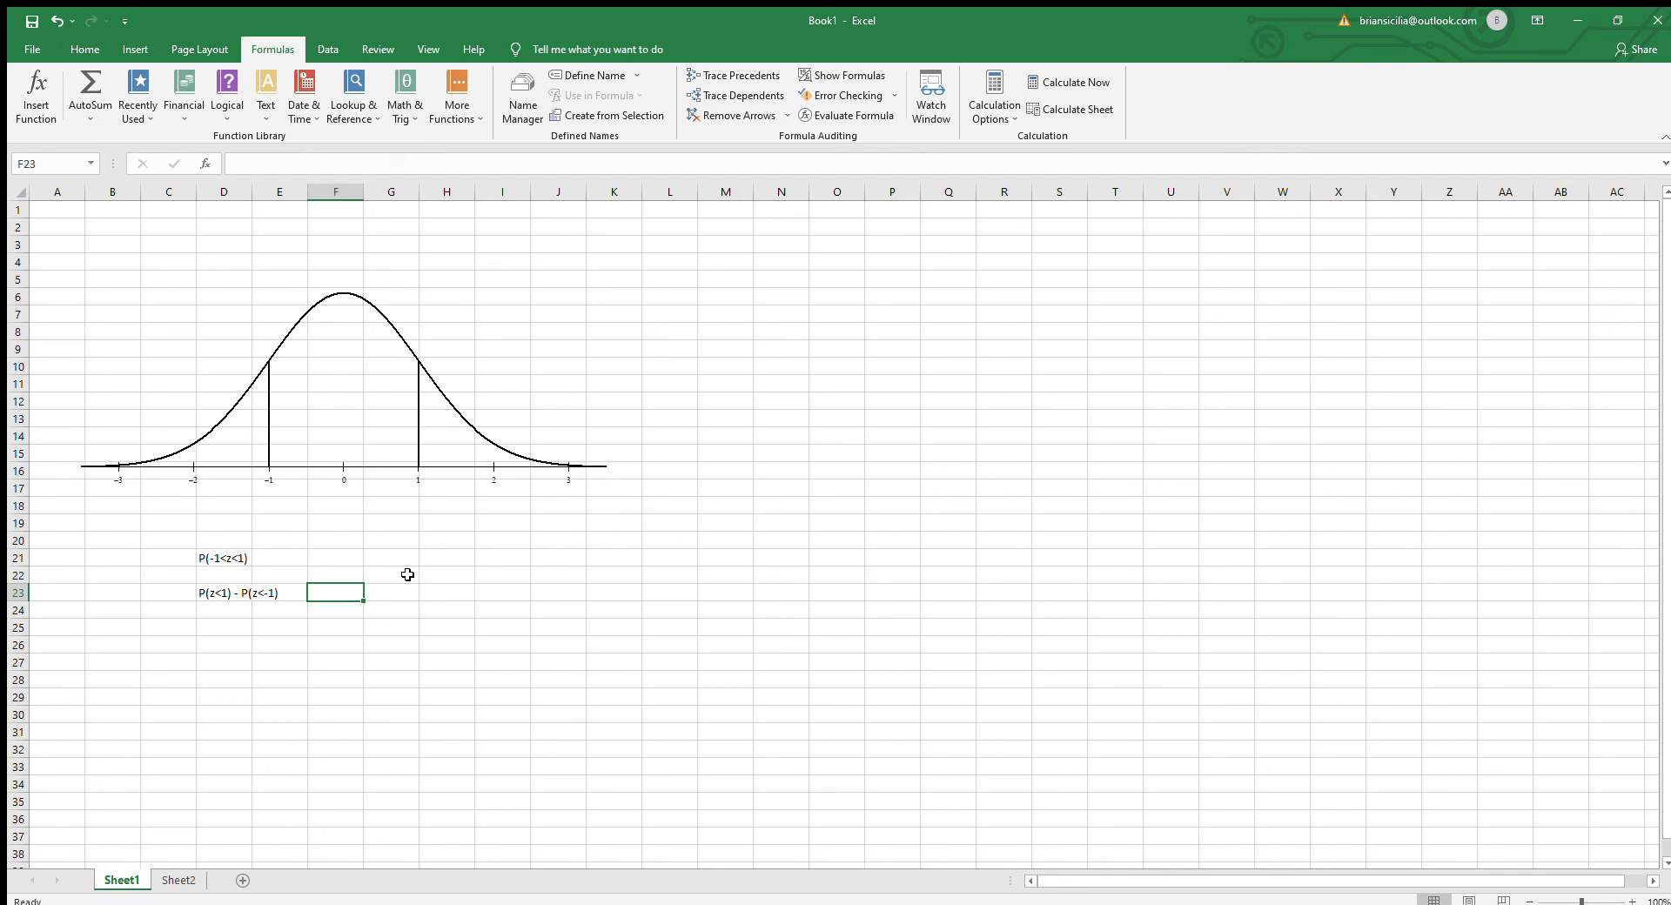
{"action": "type", "text": "="}
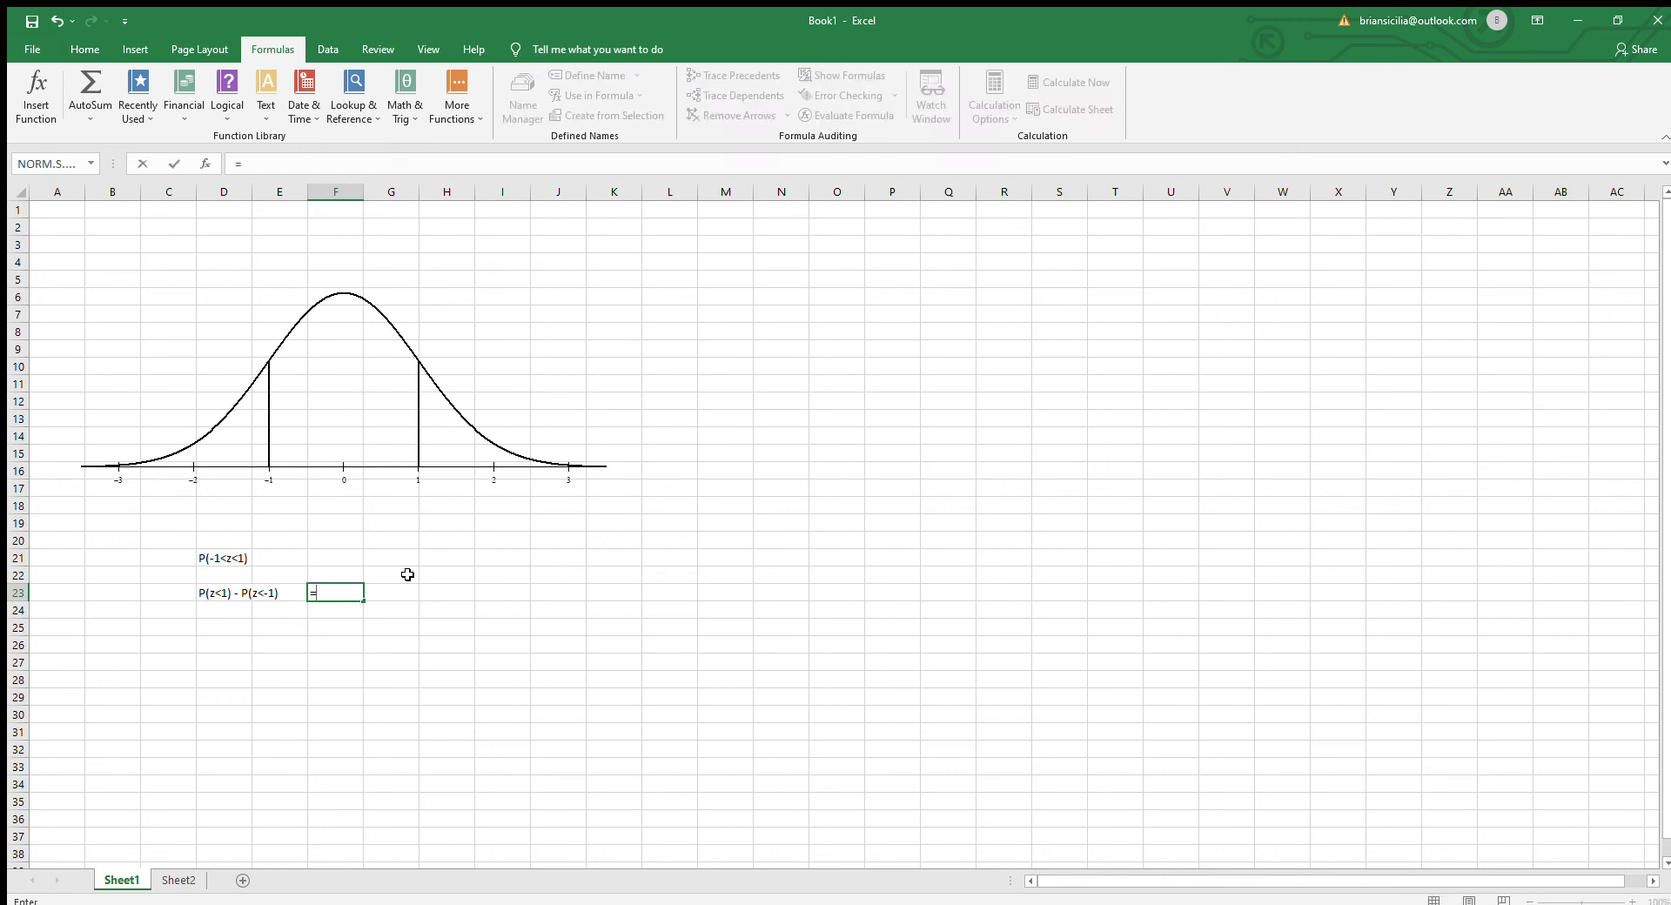
{"action": "type", "text": "NORM"}
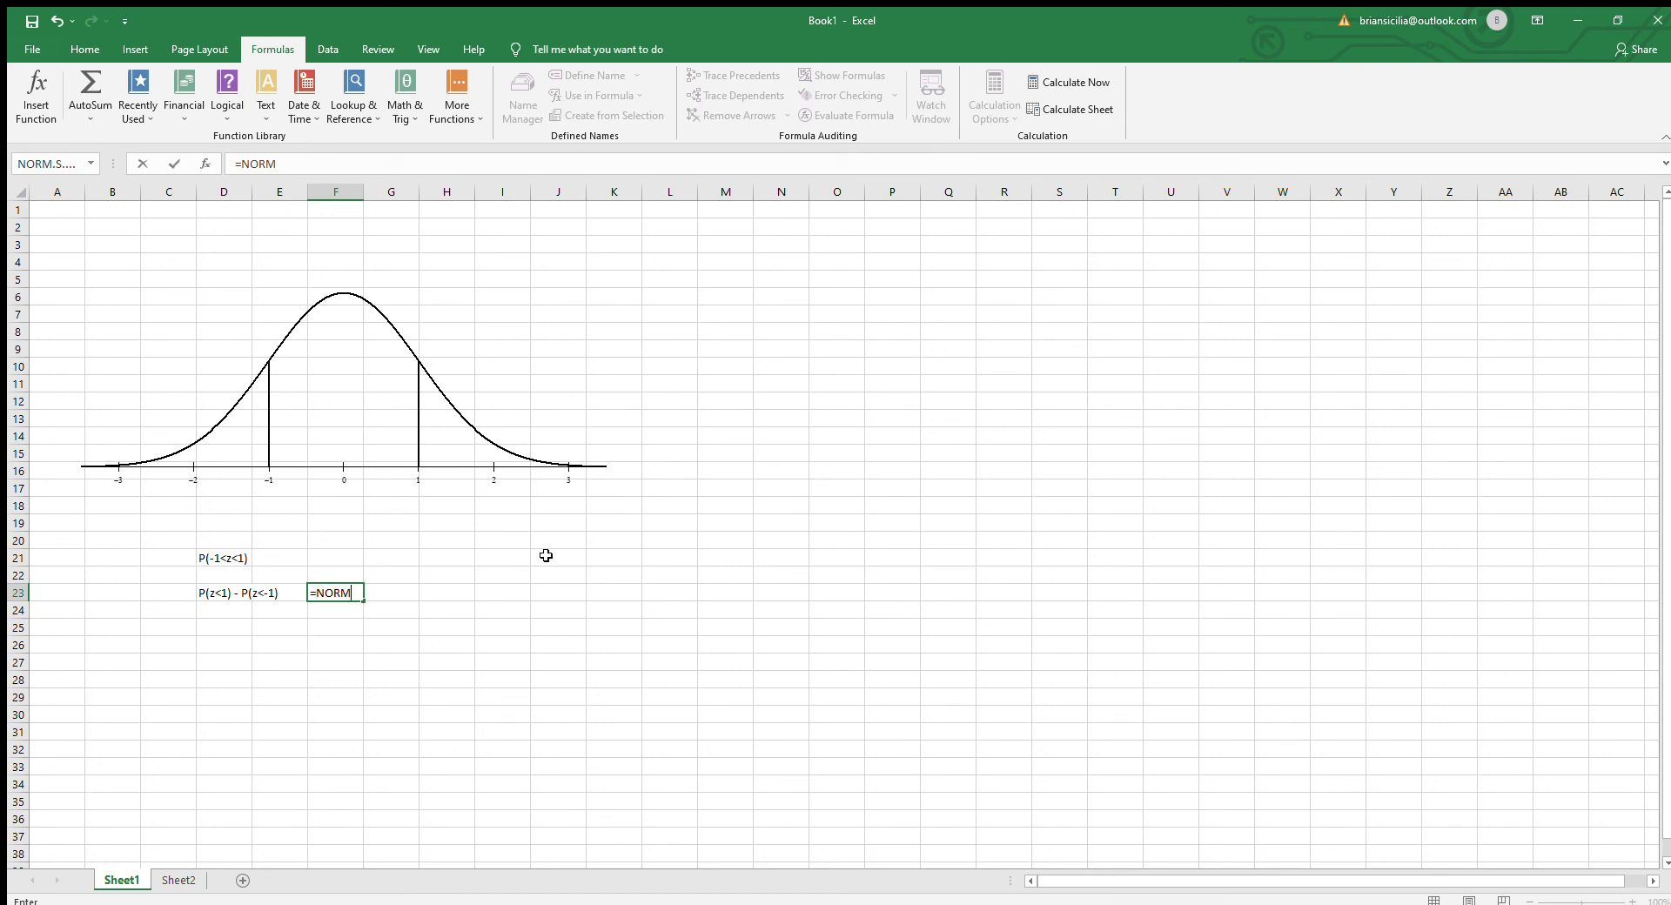
{"action": "type", "text": "."}
{"action": "type", "text": ".DIST(1,TRUE)-"}
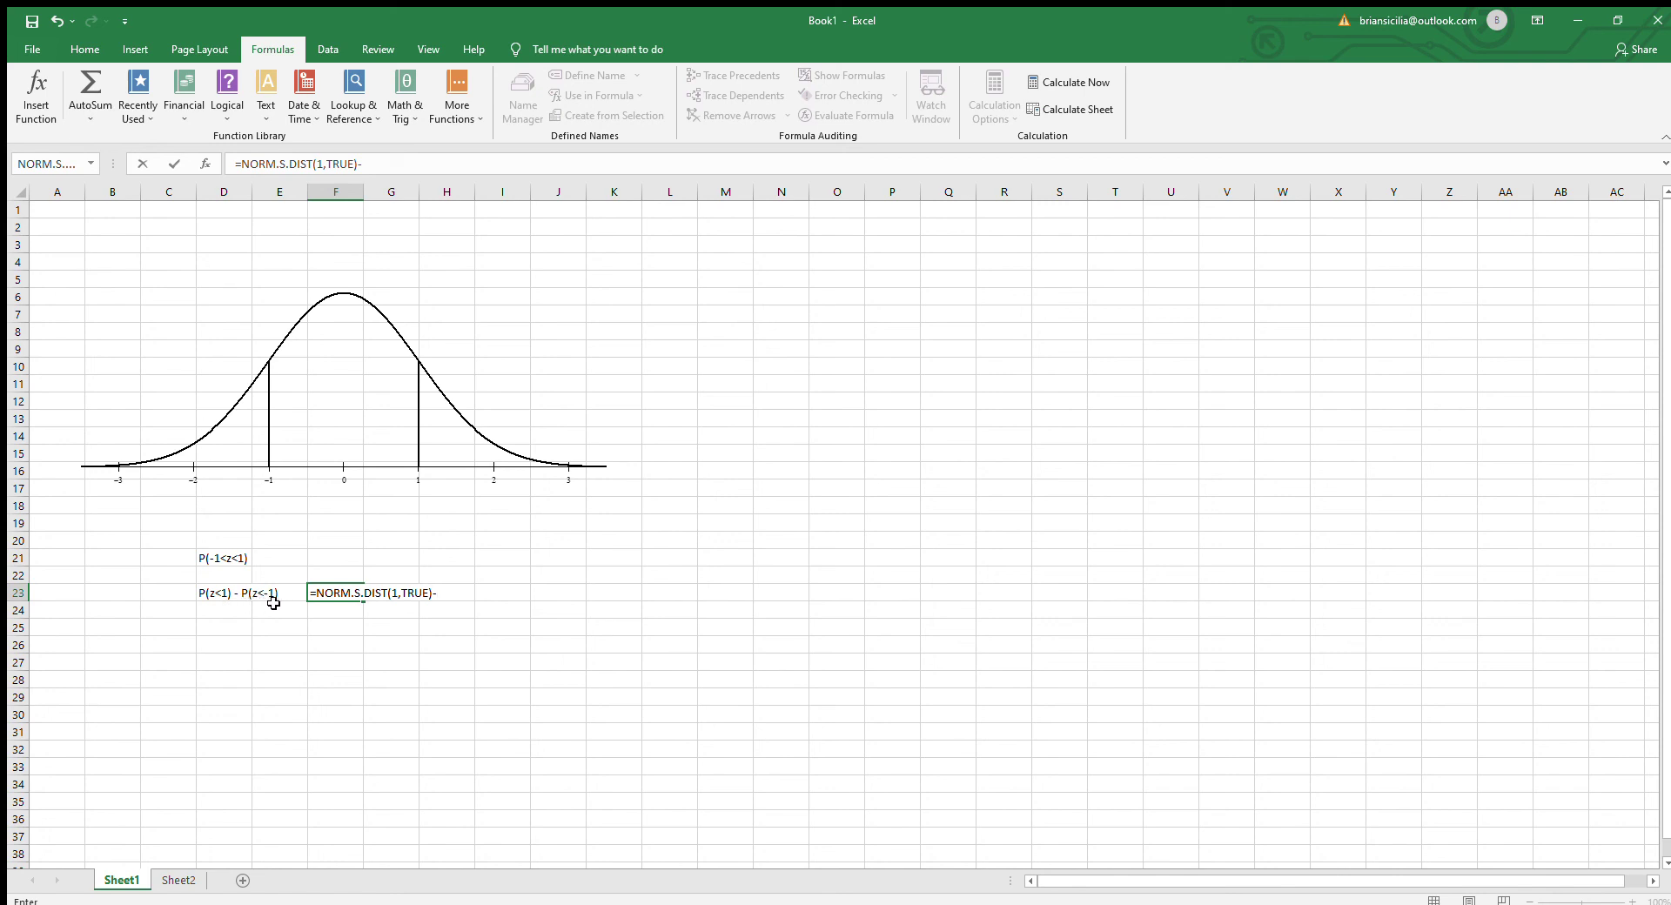
{"action": "type", "text": "NORM.S.DIST(-1,TRUE"}
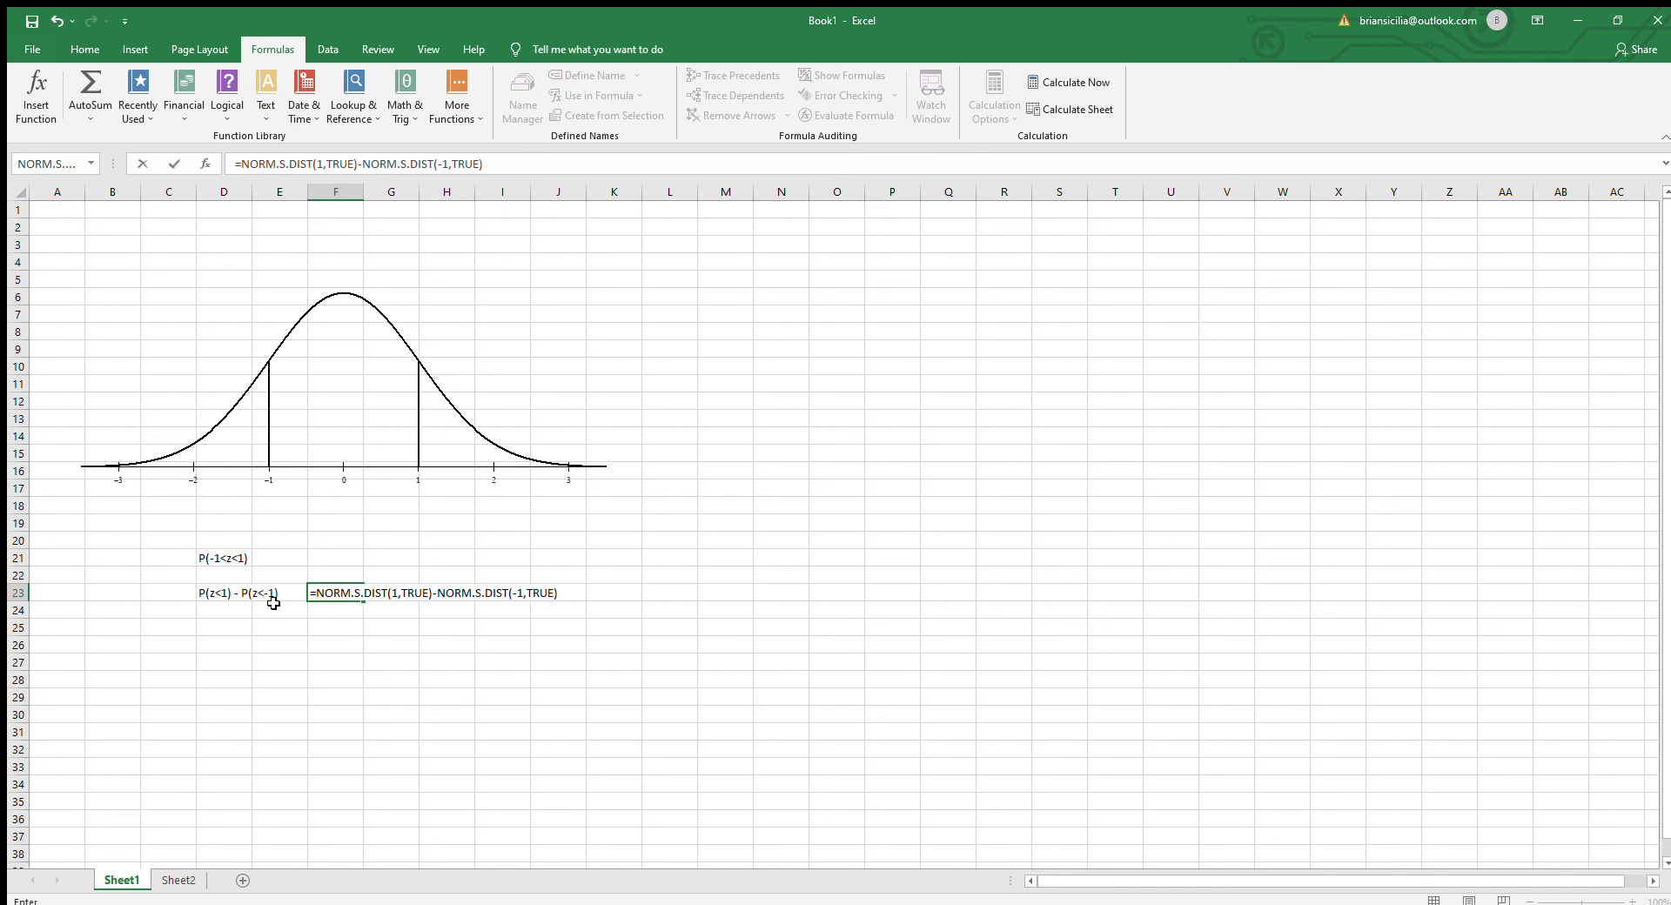
{"action": "type", "text": ")"}
{"action": "key", "text": "Return"}
{"action": "key", "text": "Up"}
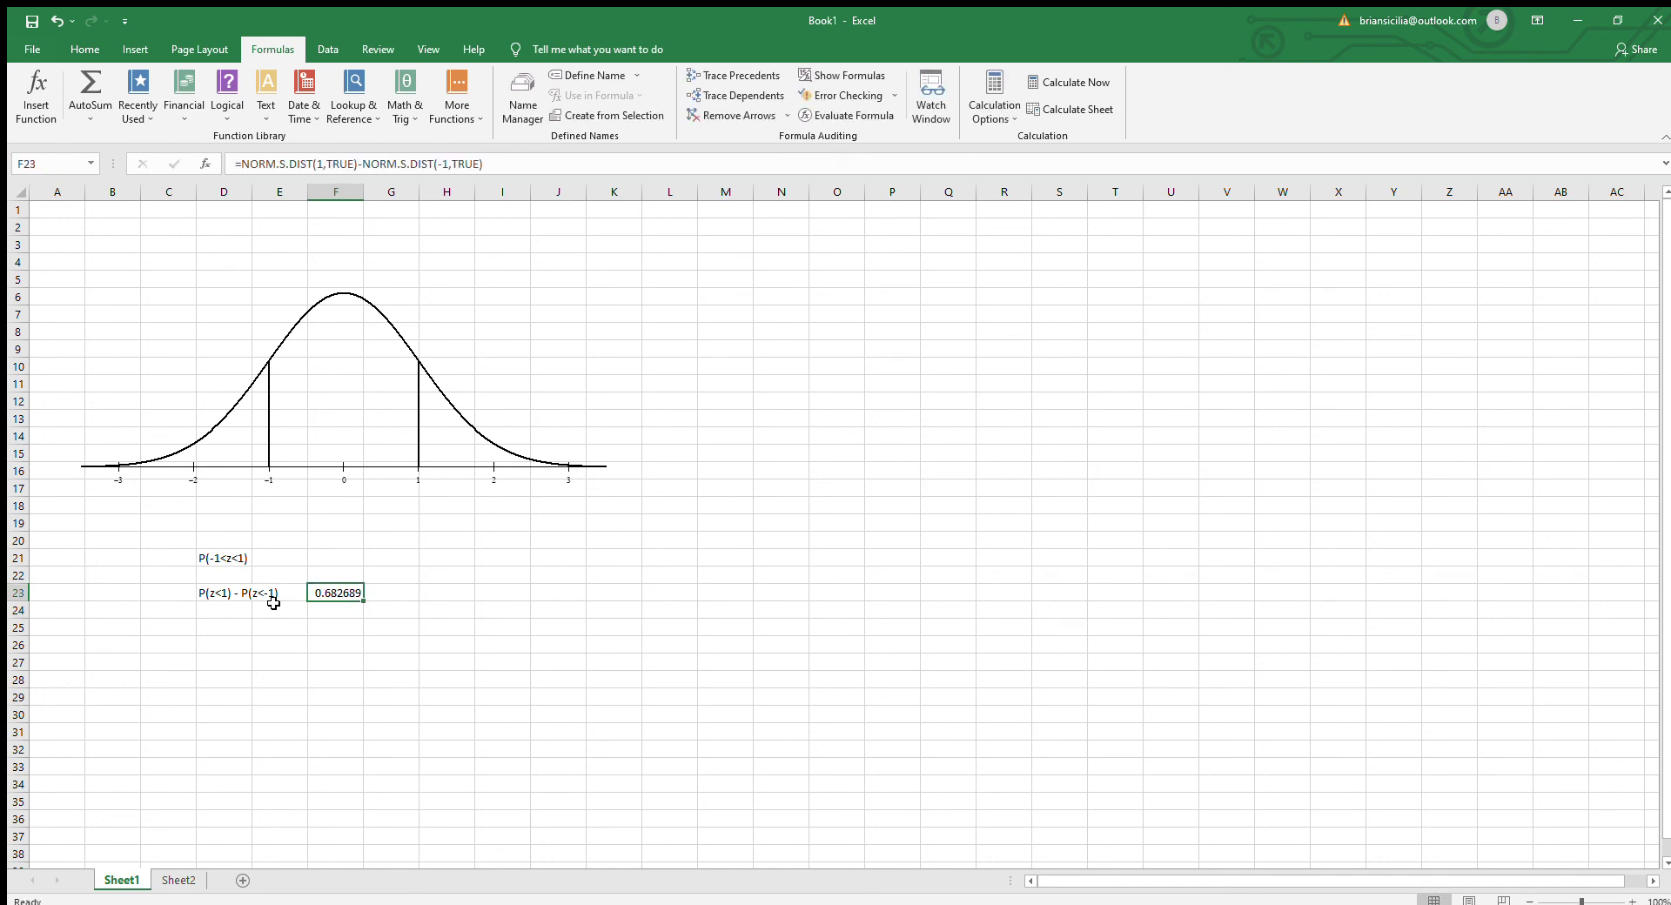